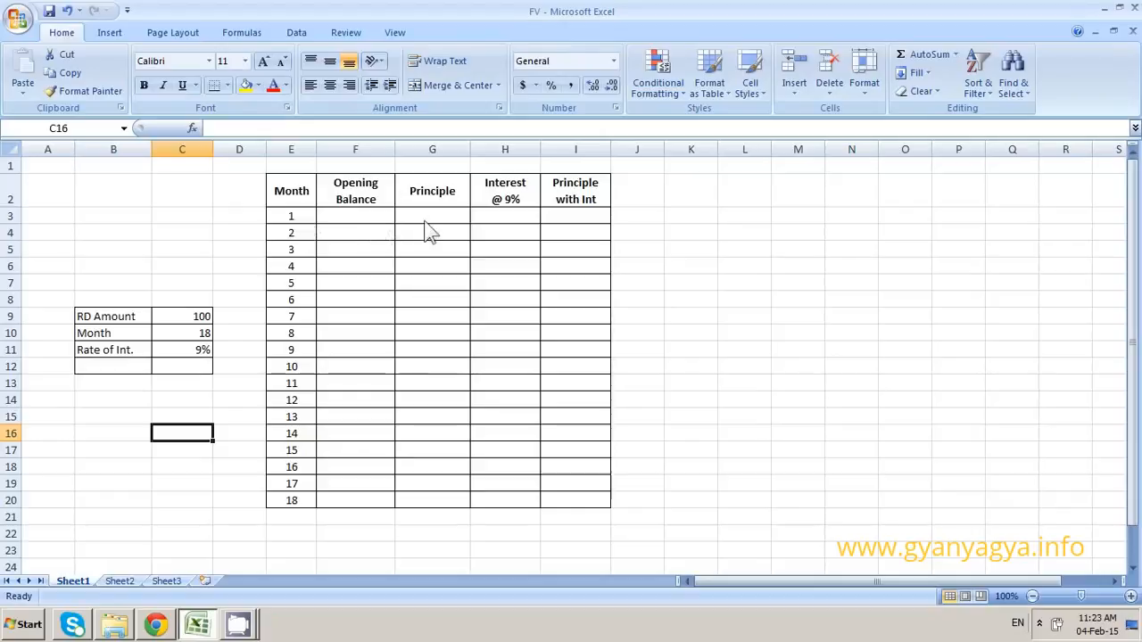
Enter 100 as the month 1 principle in G3 and fill it down through month 18
left_click(424, 219)
type("100")
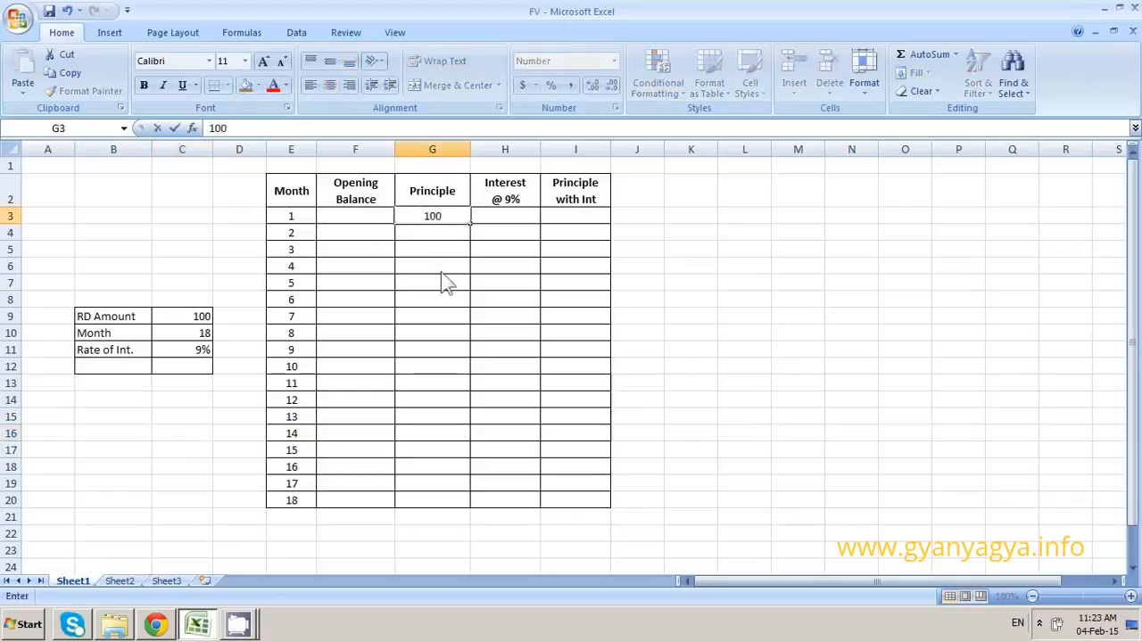
key("Return")
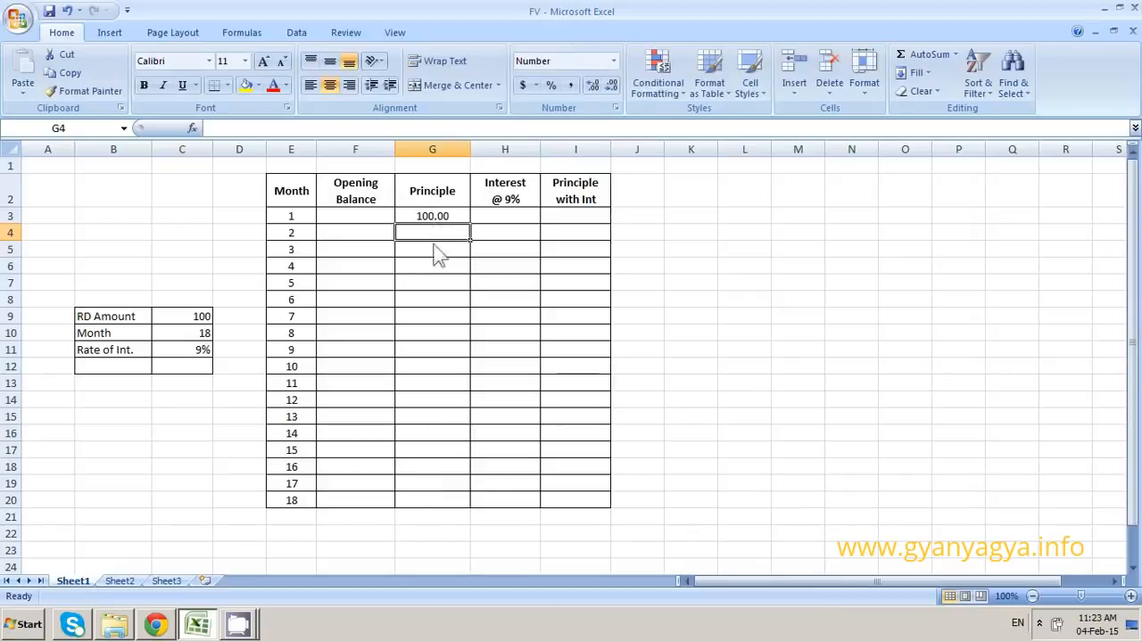
left_click(450, 219)
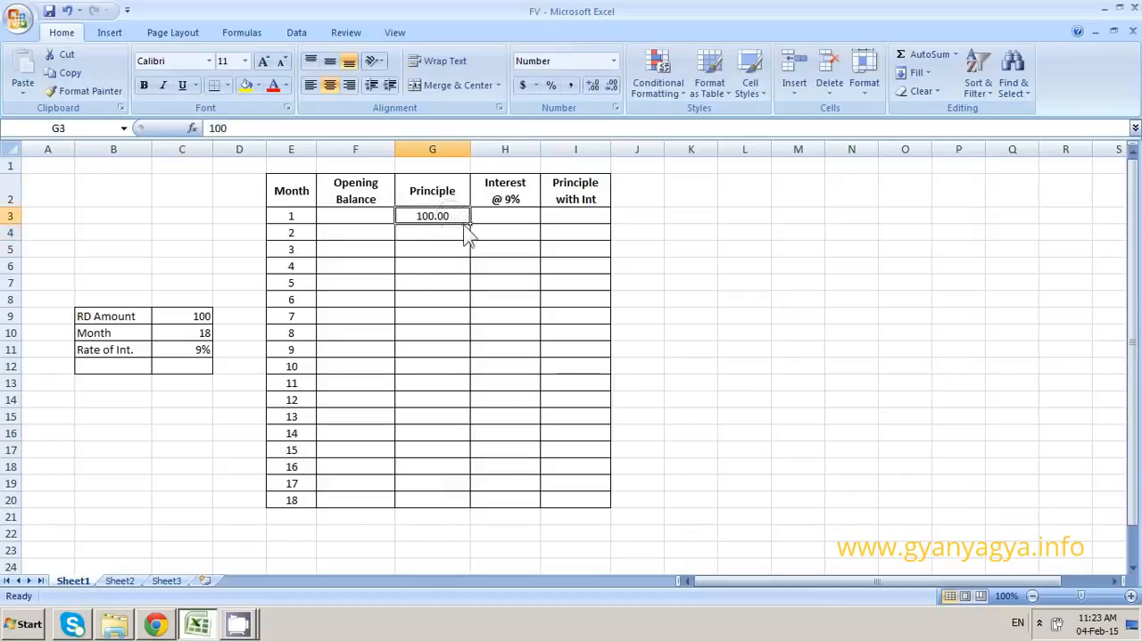
left_click_drag(469, 225, 466, 505)
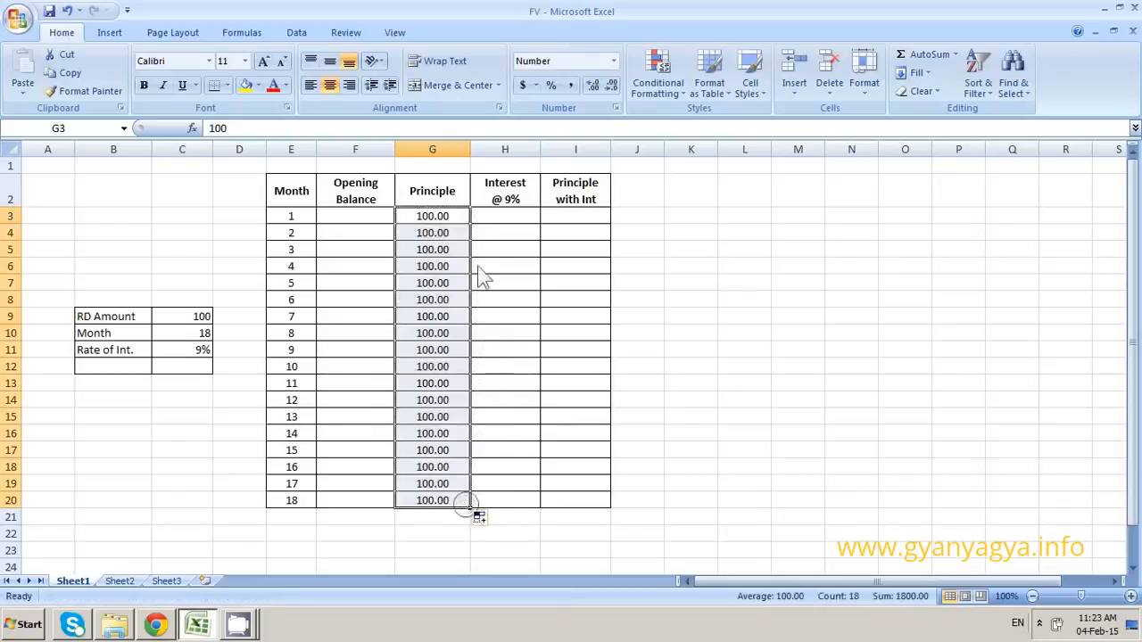
Calculate the month 1 interest in H3 with the formula =G3*9%/12
left_click(499, 219)
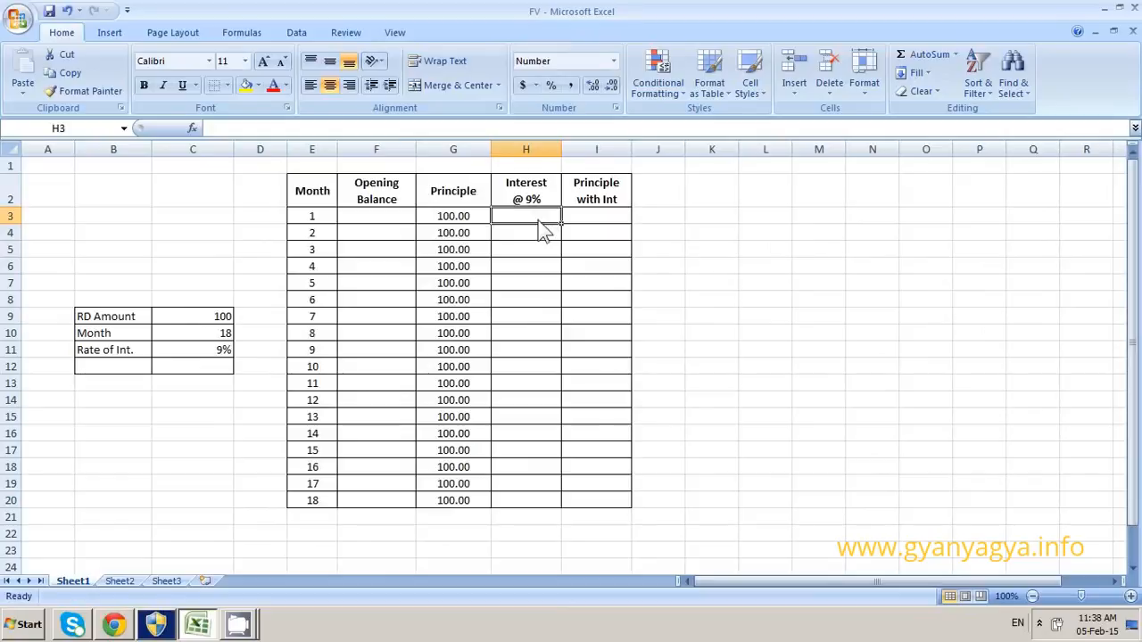
type("=")
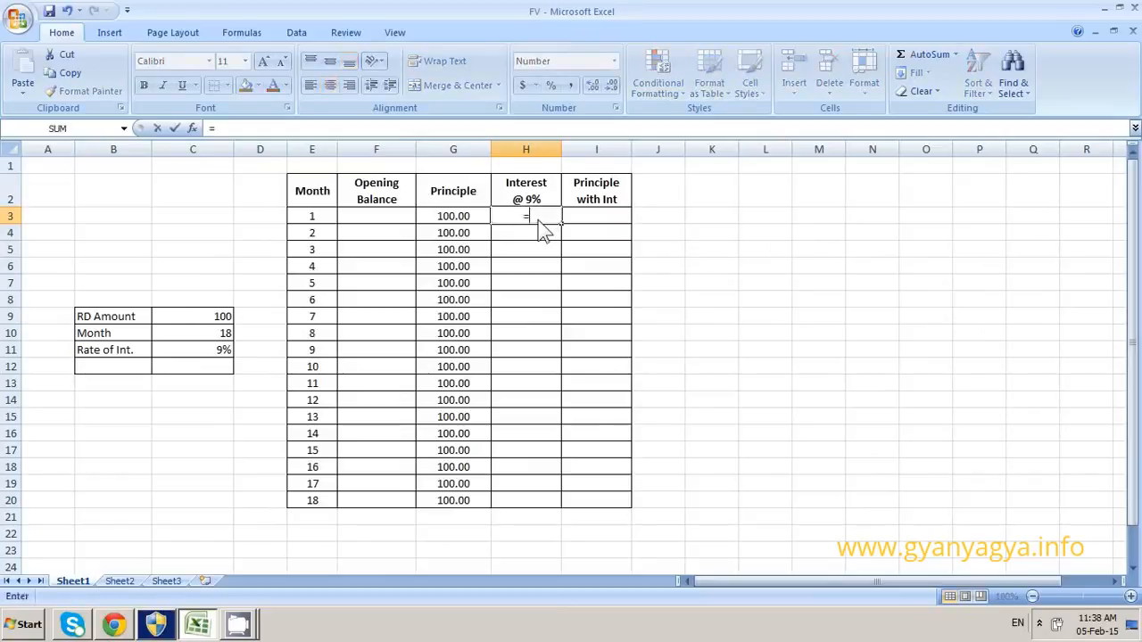
left_click(456, 222)
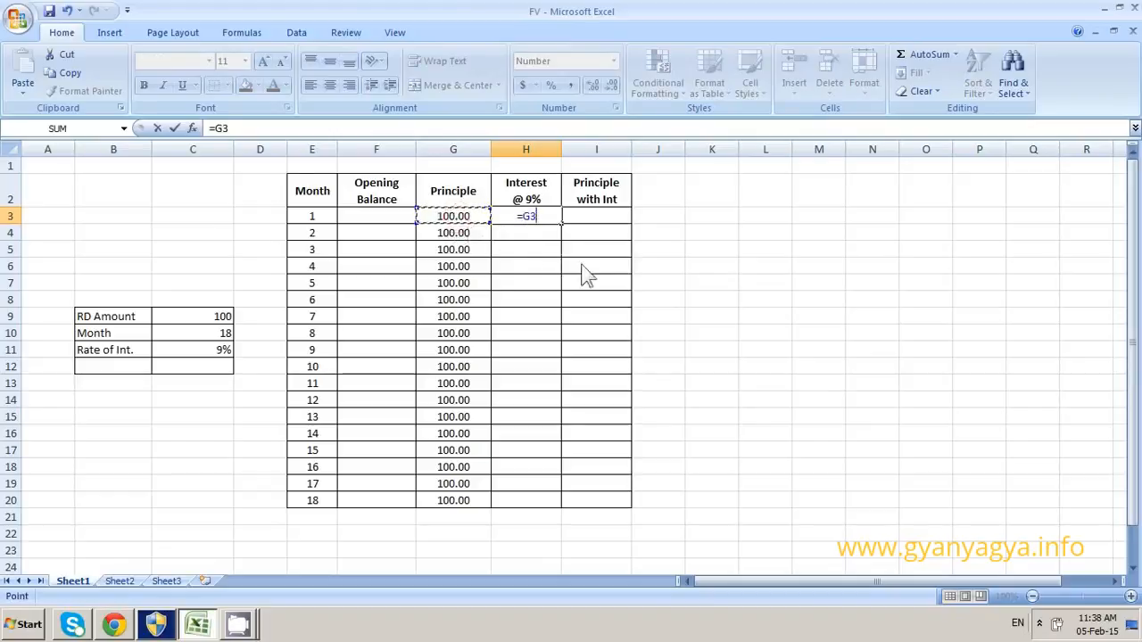
type("*")
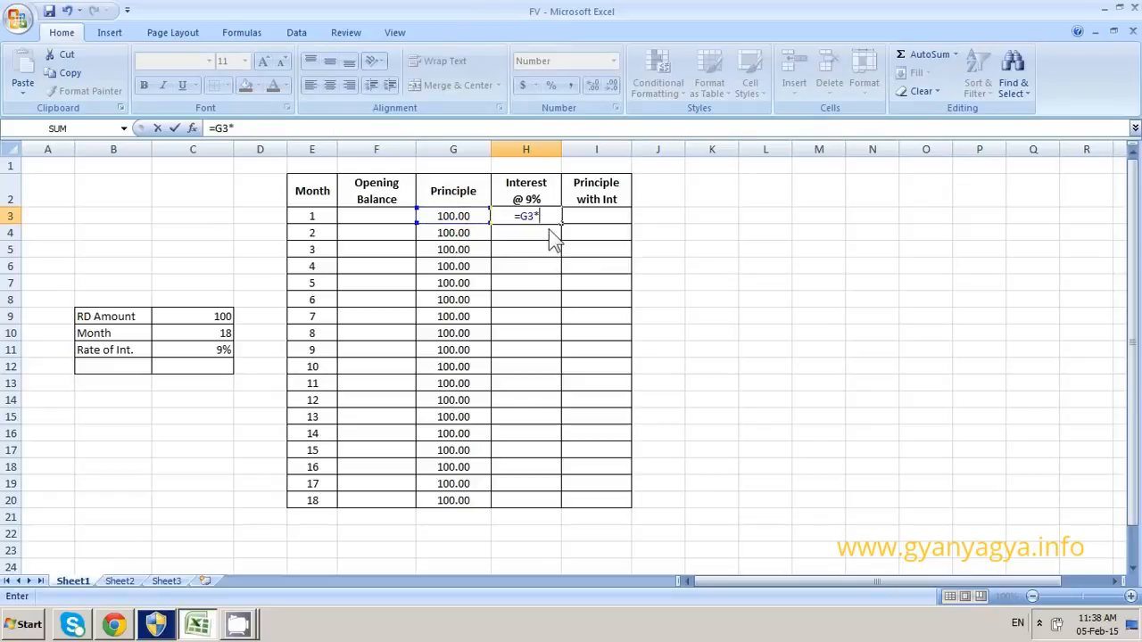
type("9%")
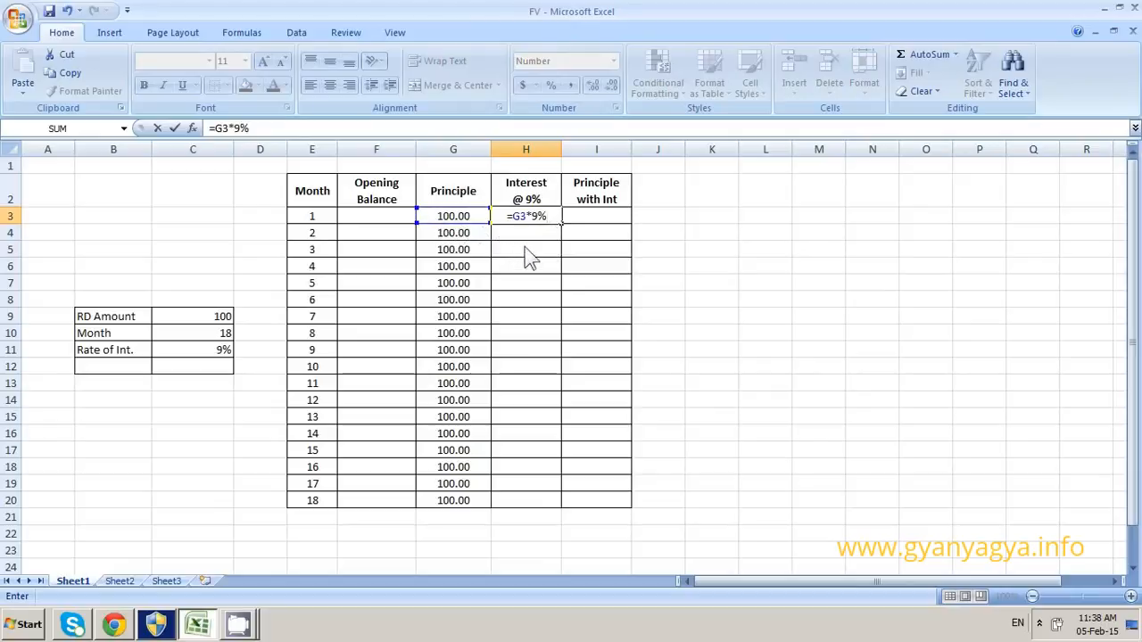
type("/12")
key("Return")
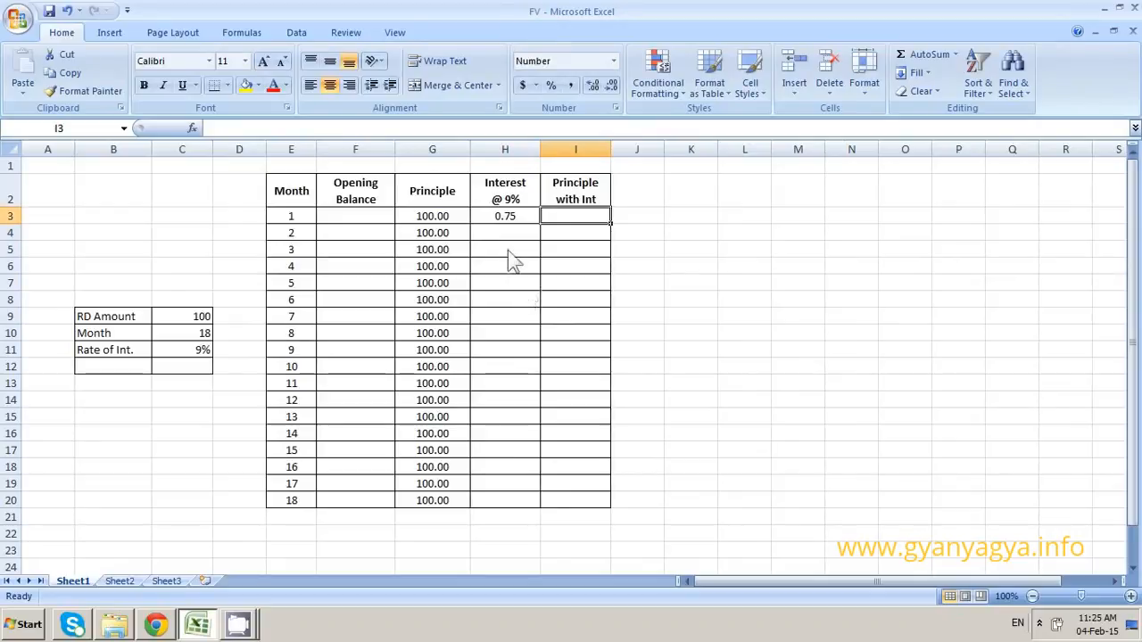
Total the month 1 principle and interest in I3 with AutoSum over G3:H3
left_click_drag(451, 217, 553, 230)
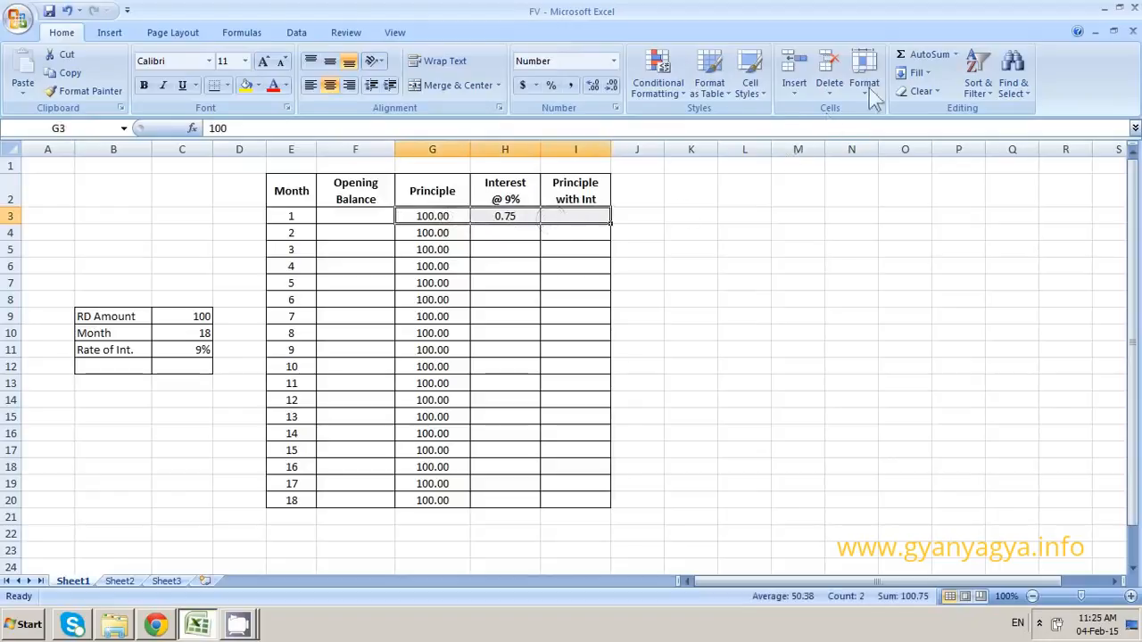
left_click(927, 56)
left_click(562, 217)
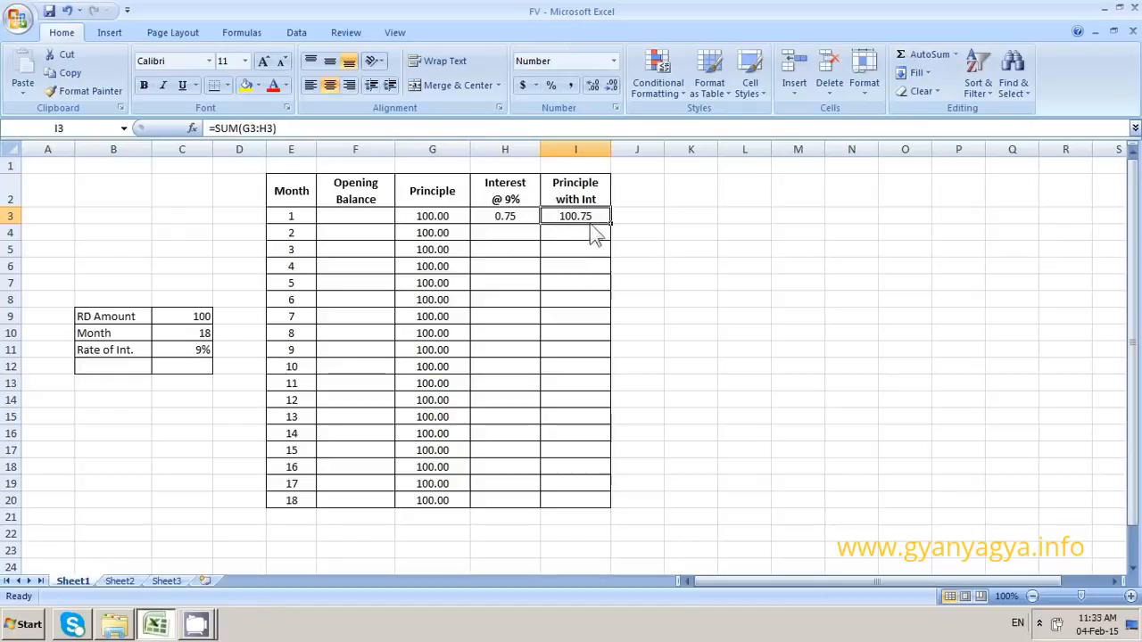
Set the month 2 opening balance in F4 to the month 1 principle with interest using =I3
left_click(345, 234)
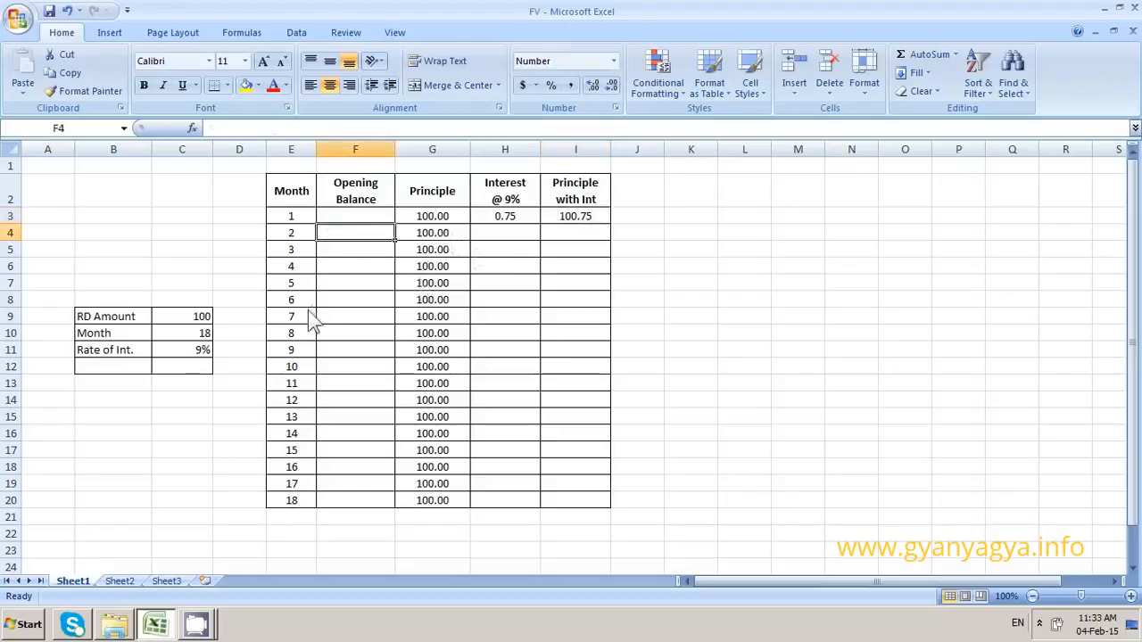
type("=")
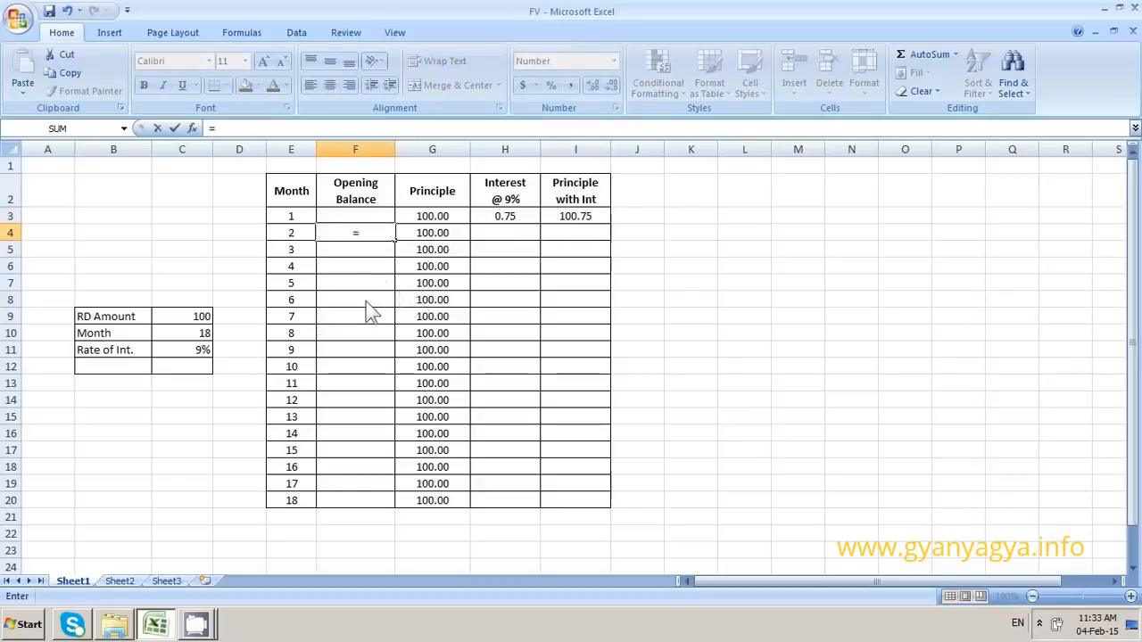
left_click(570, 221)
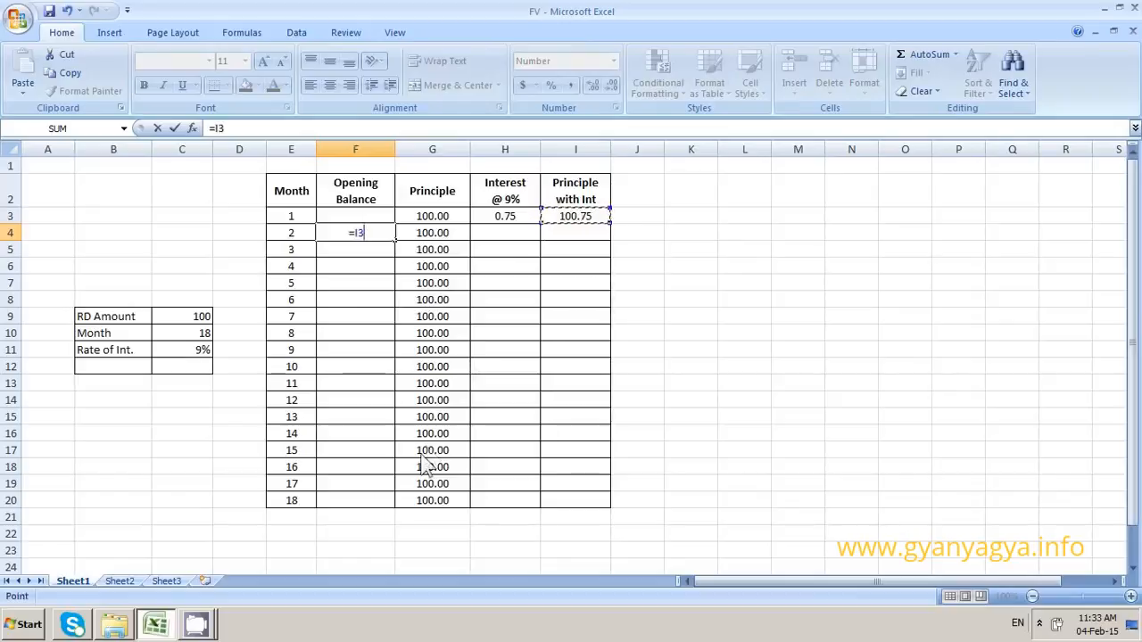
key("Return")
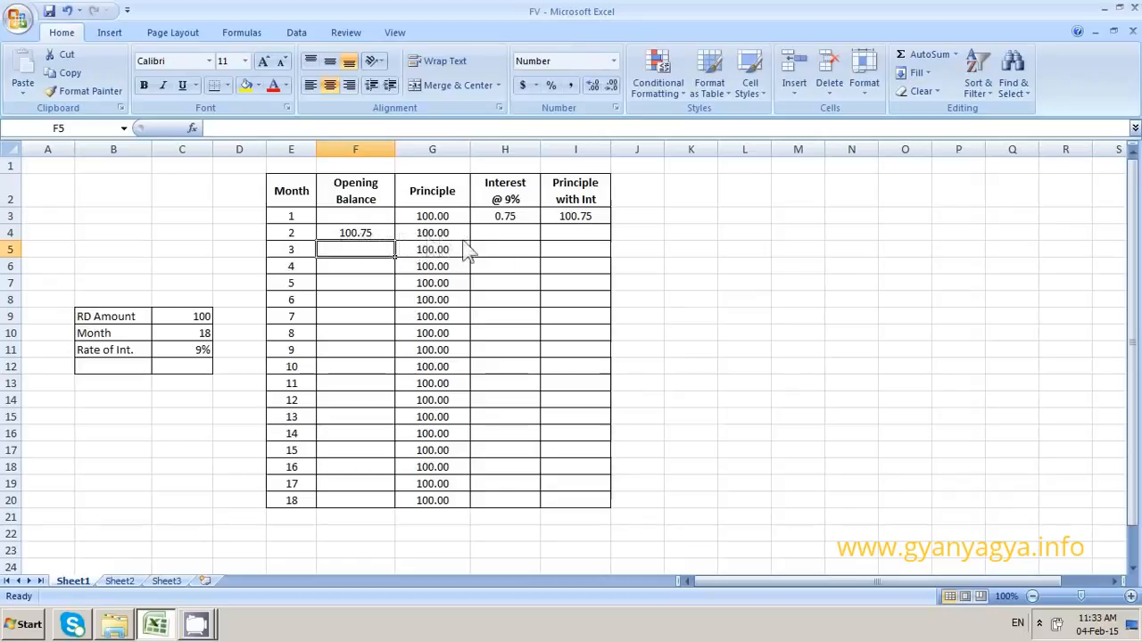
Calculate the month 2 interest in H4 with the formula =(F4+G4)*9%/12
left_click(498, 235)
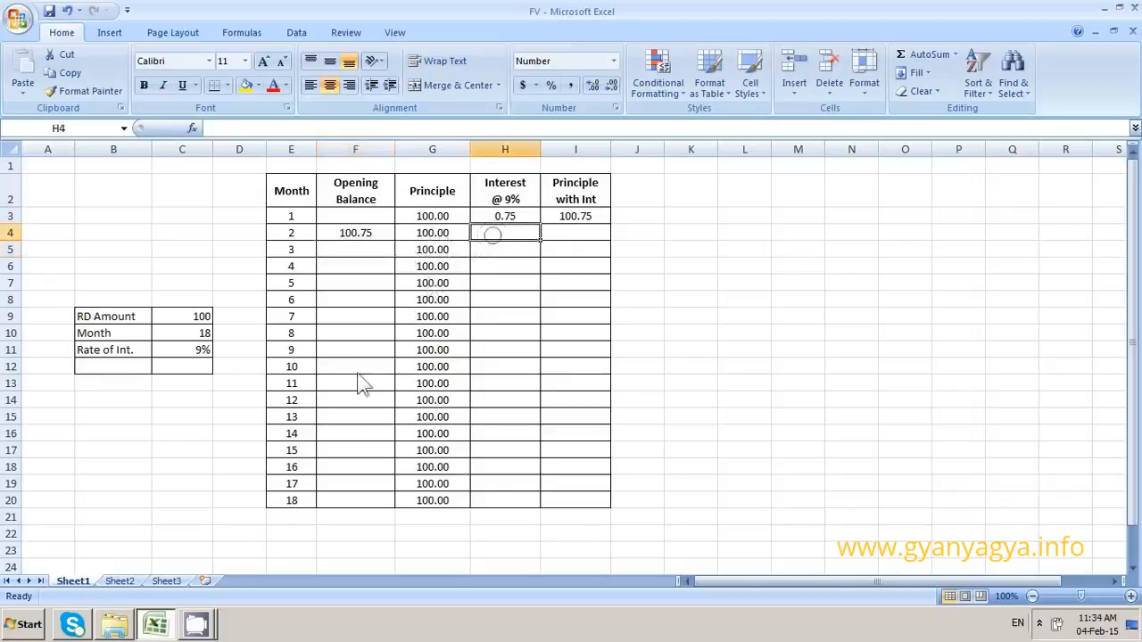
type("=")
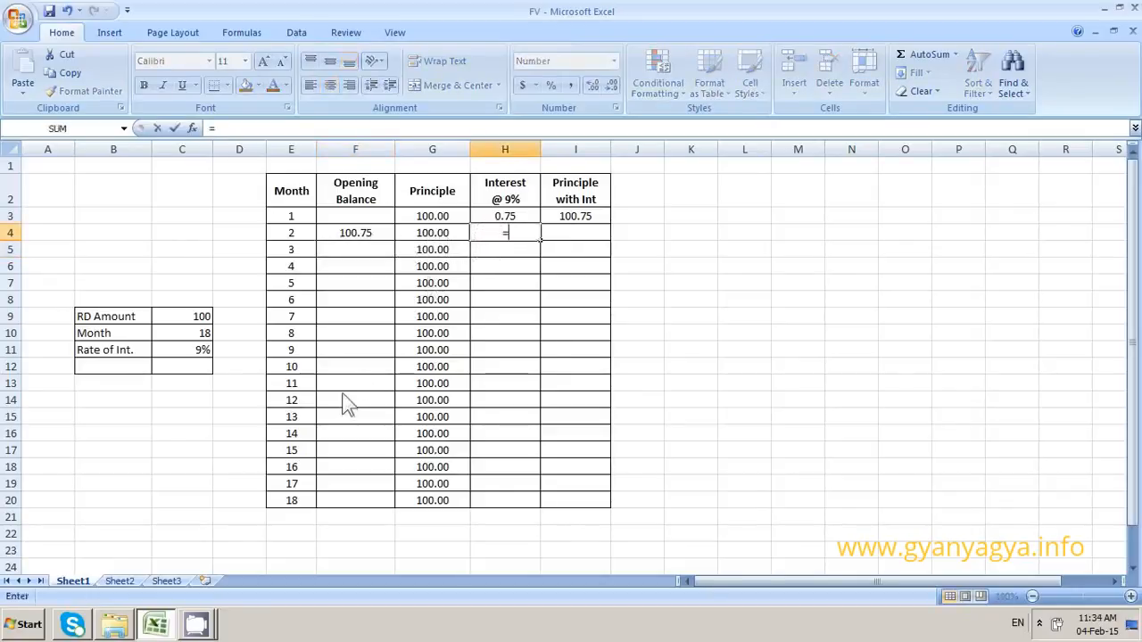
type("(")
left_click(343, 236)
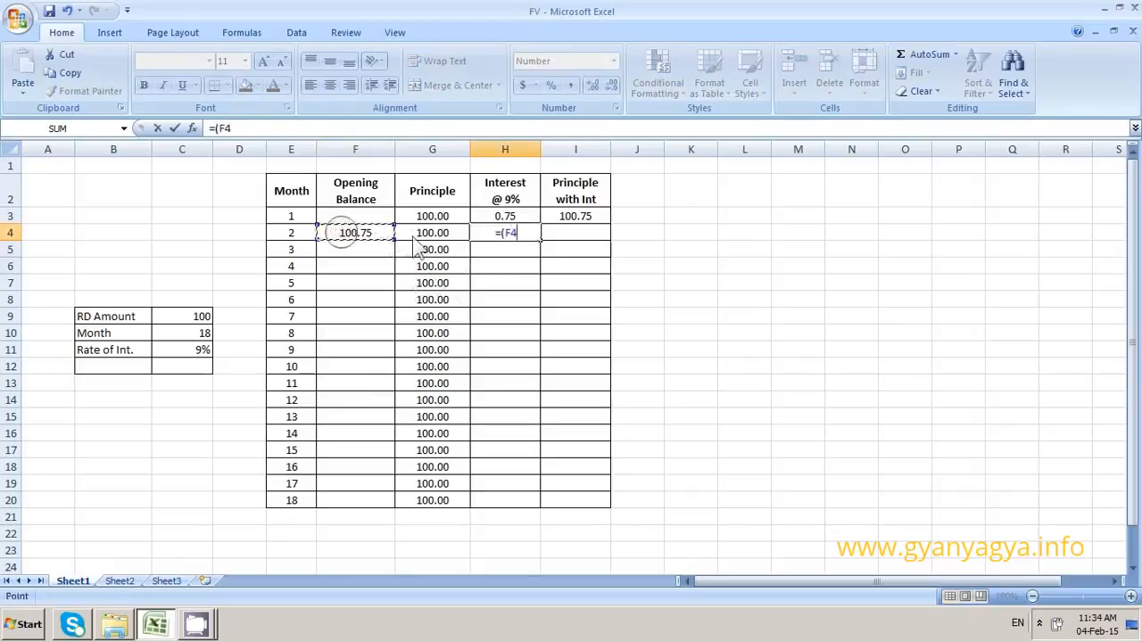
type("+")
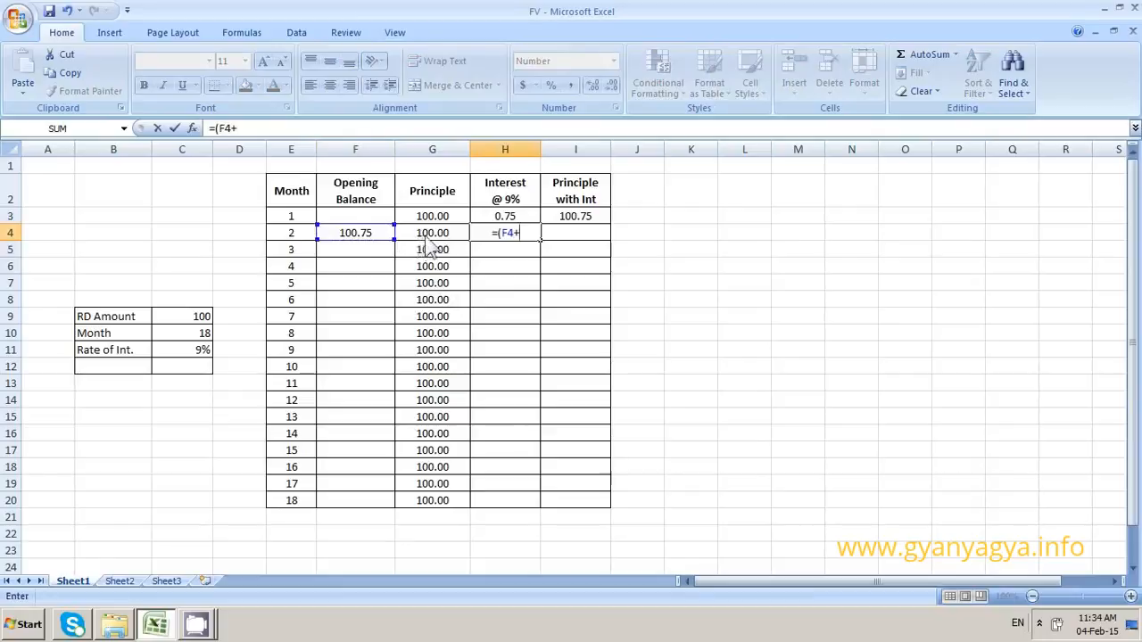
left_click(430, 234)
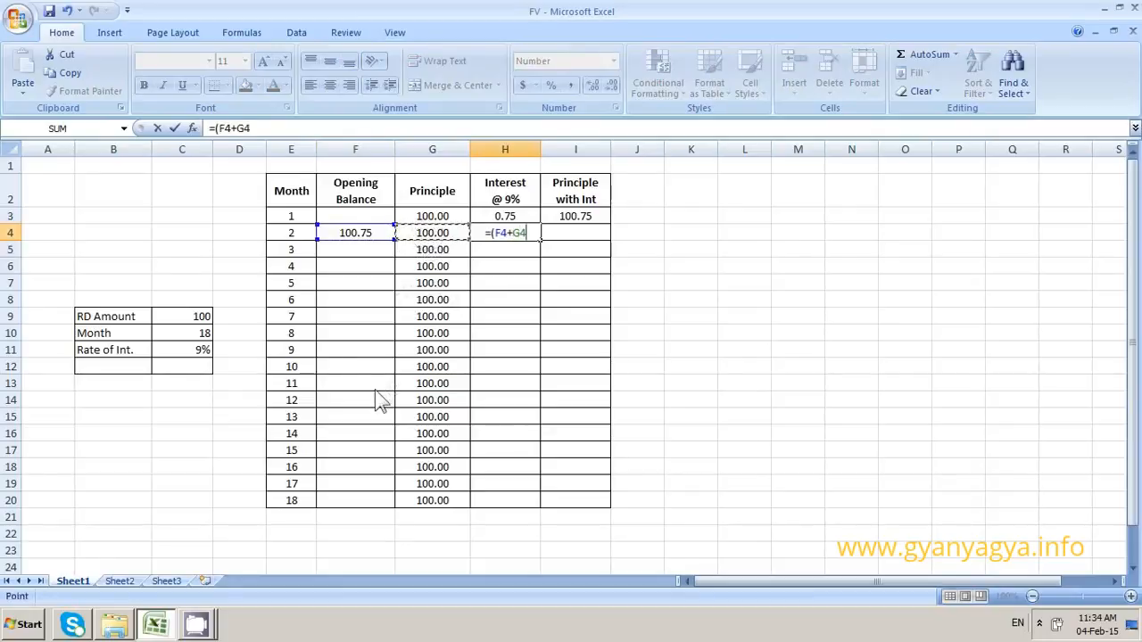
type(")")
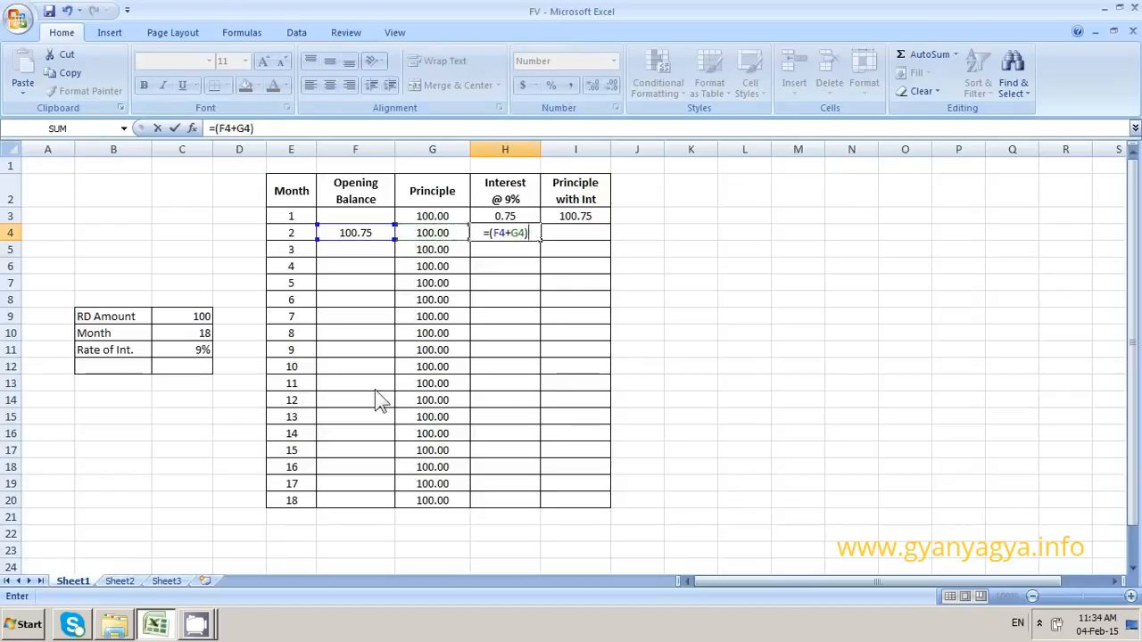
type("*9")
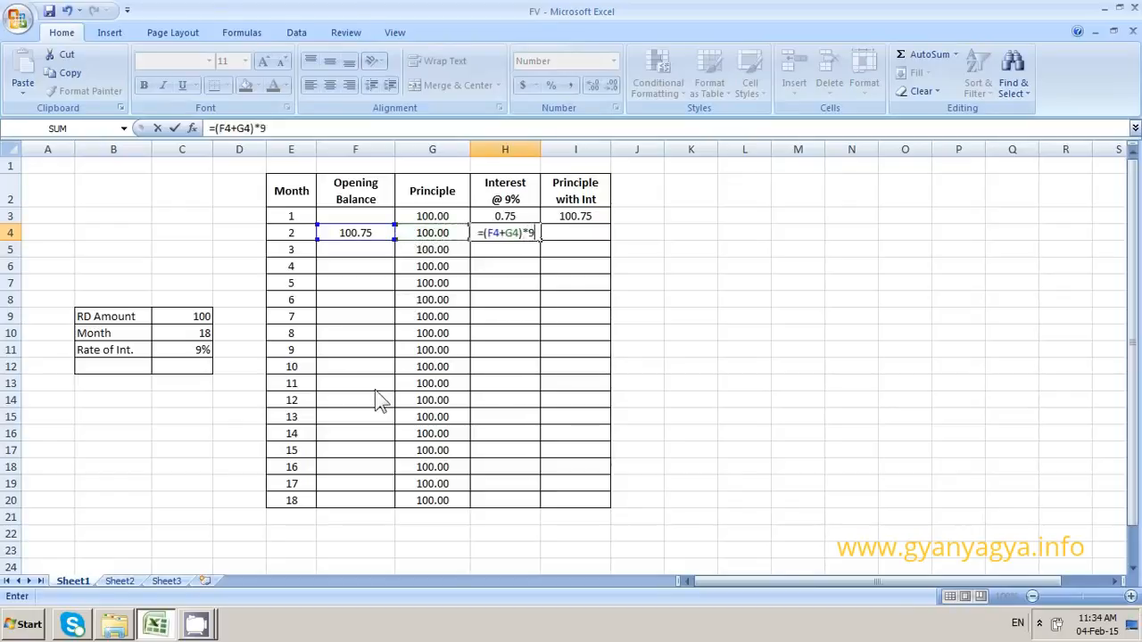
type("%")
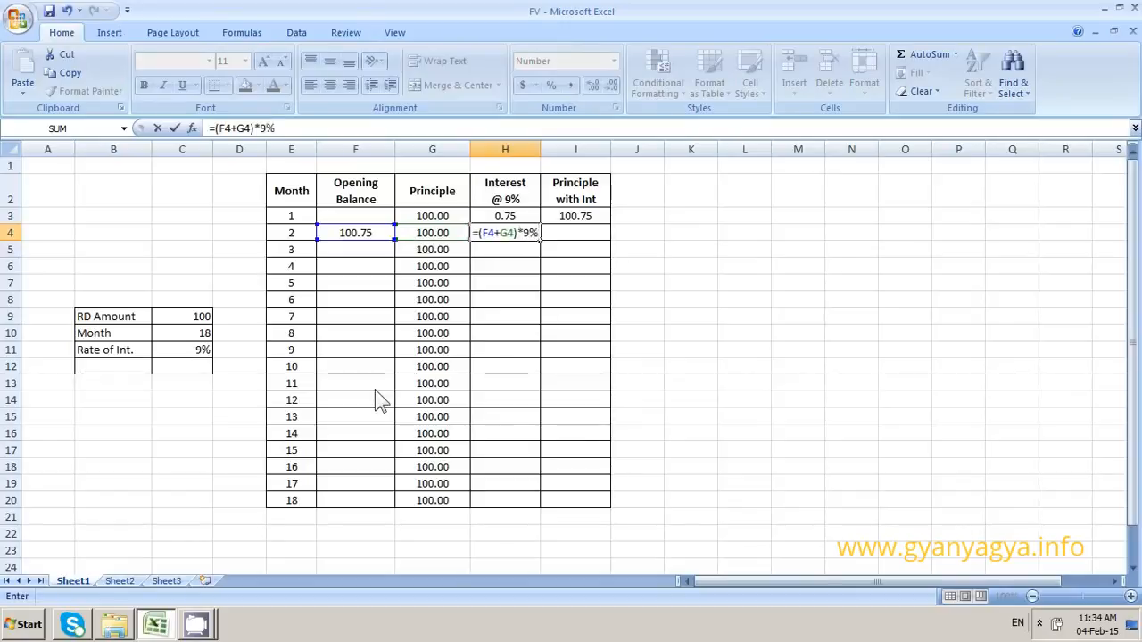
type("/12")
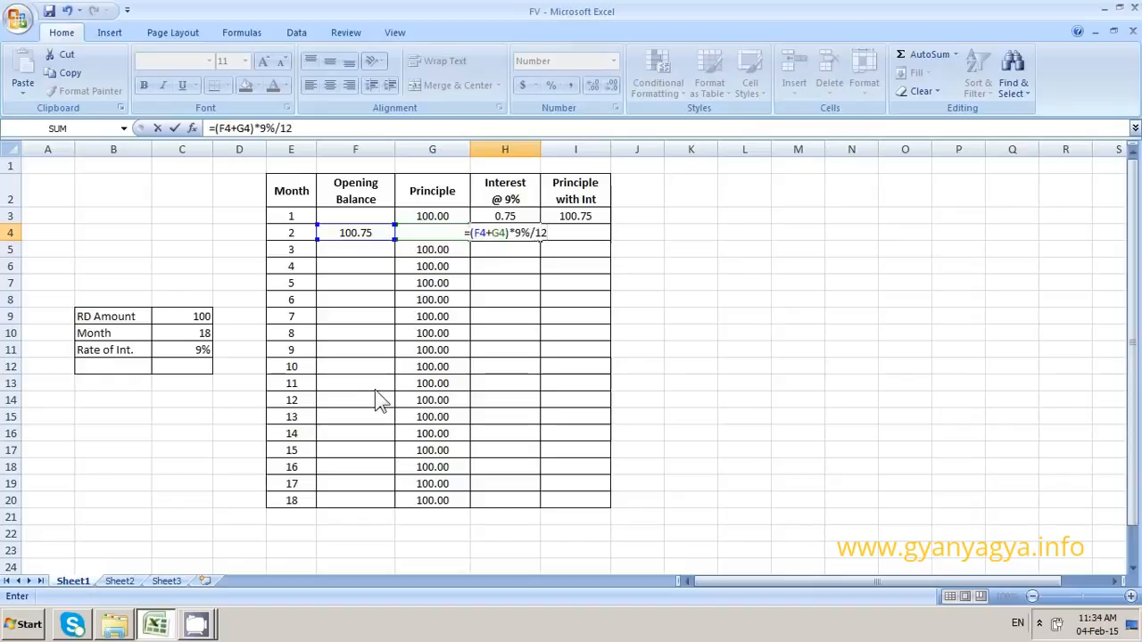
key("Return")
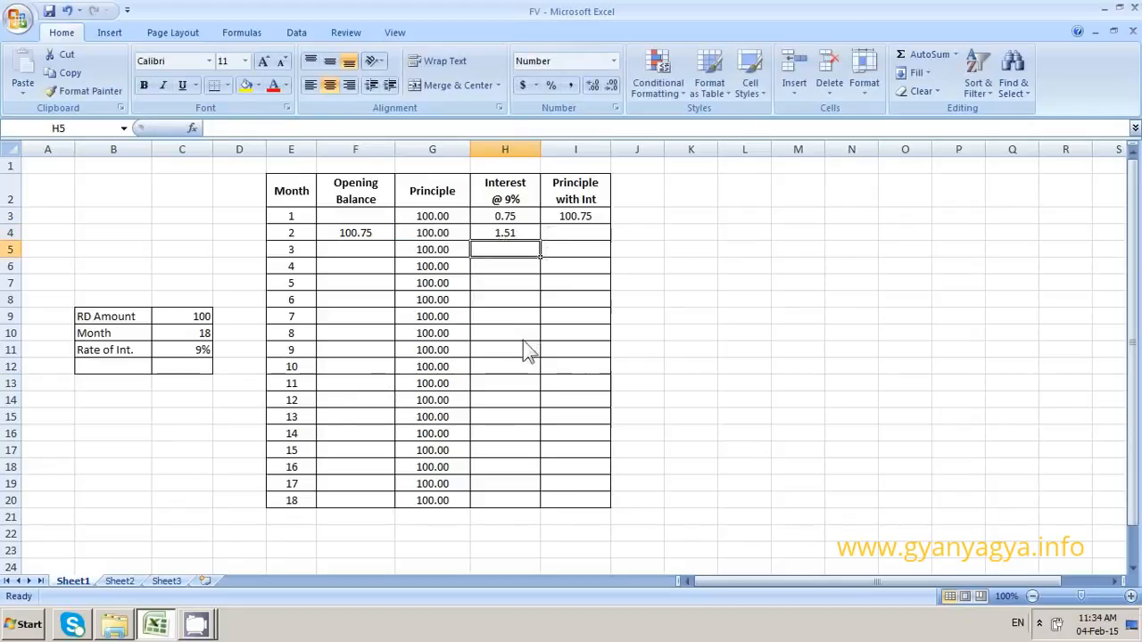
Total the month 2 opening balance, principle and interest in I4 with AutoSum over F4:H4
key("Up")
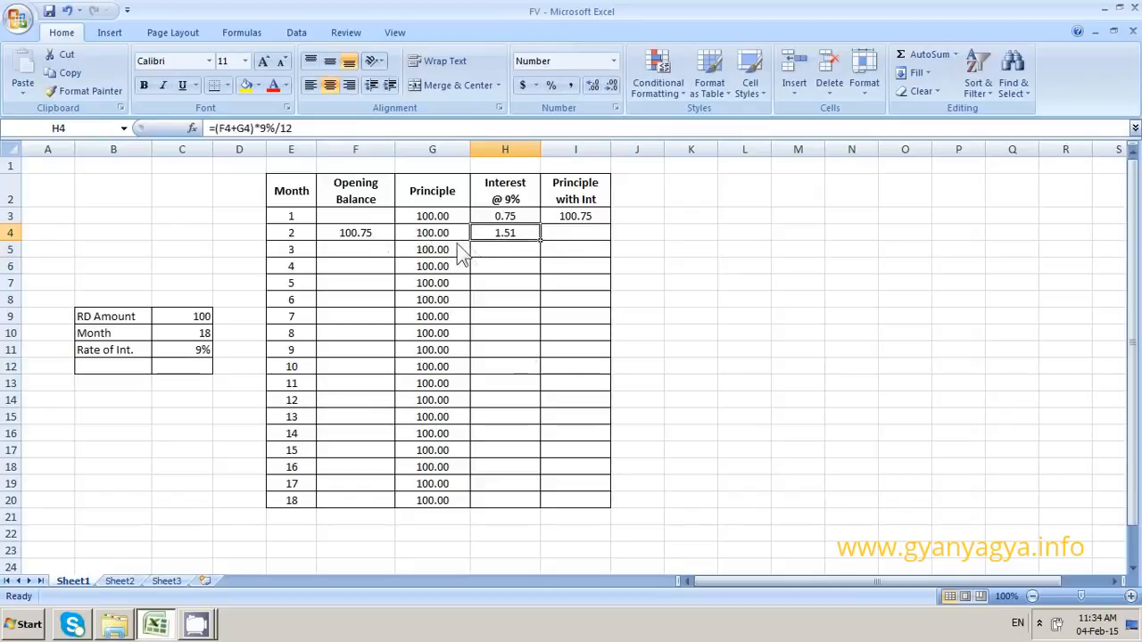
key("Right")
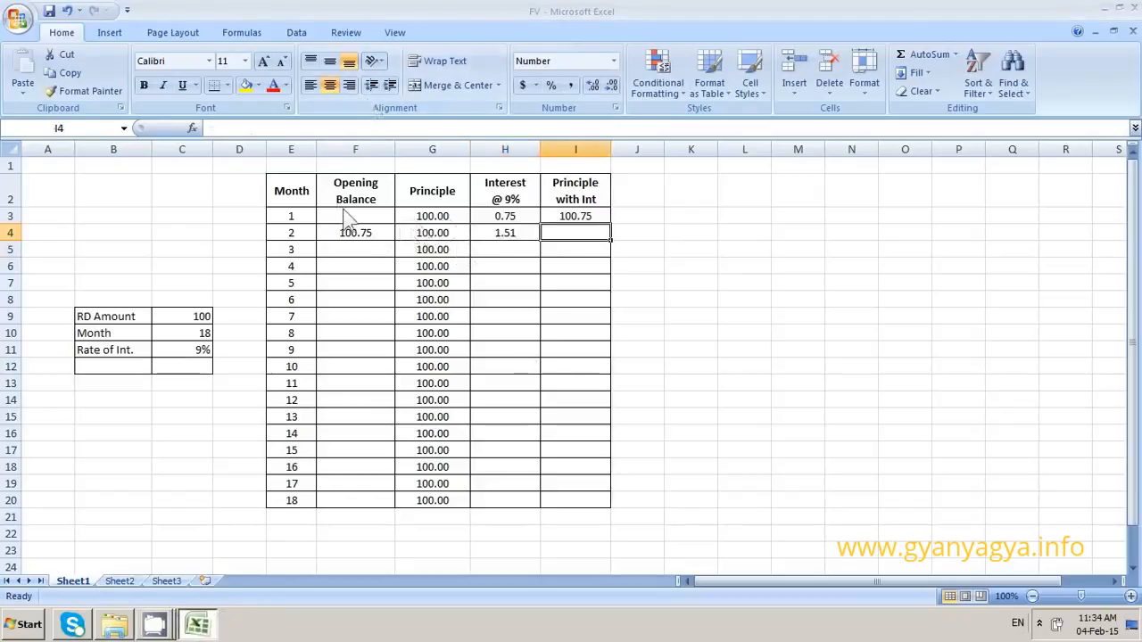
left_click_drag(362, 234, 562, 246)
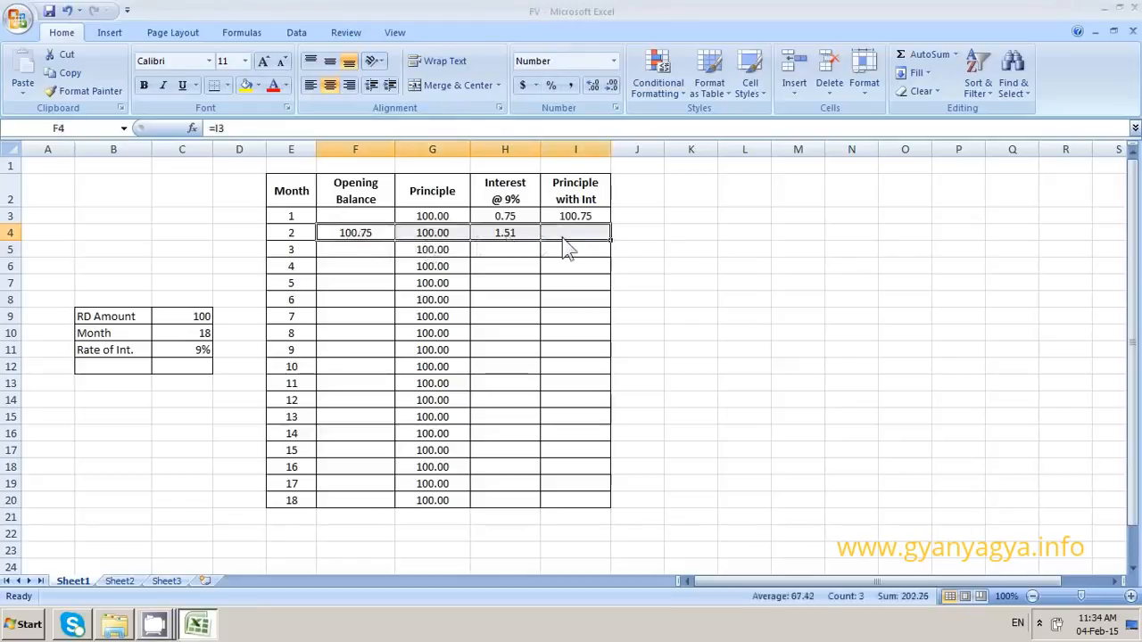
left_click(912, 59)
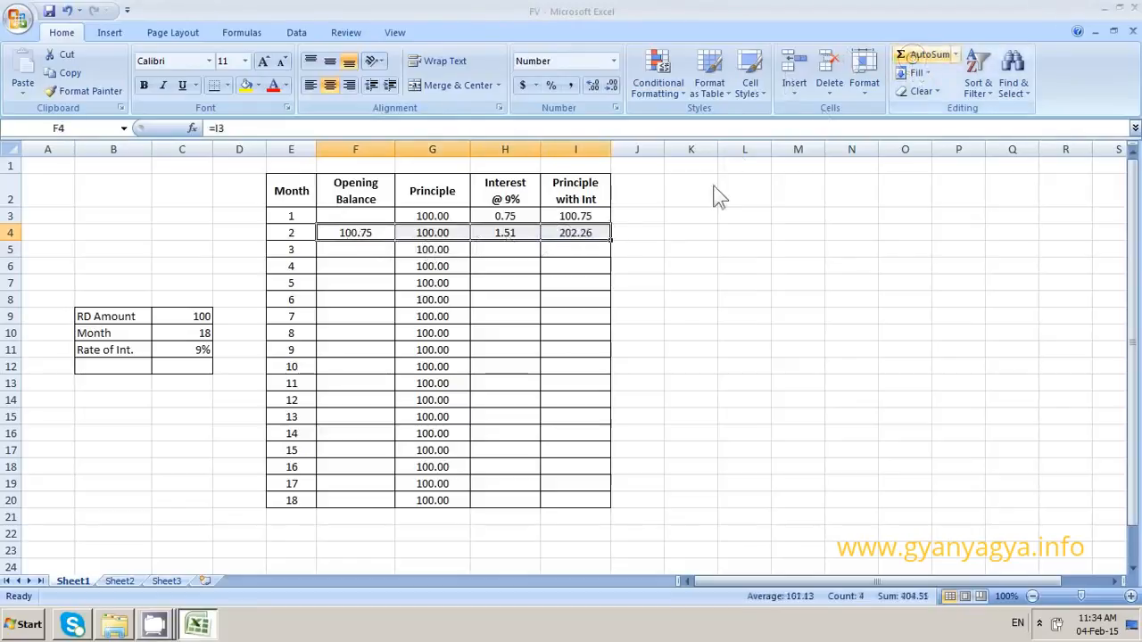
left_click(573, 238)
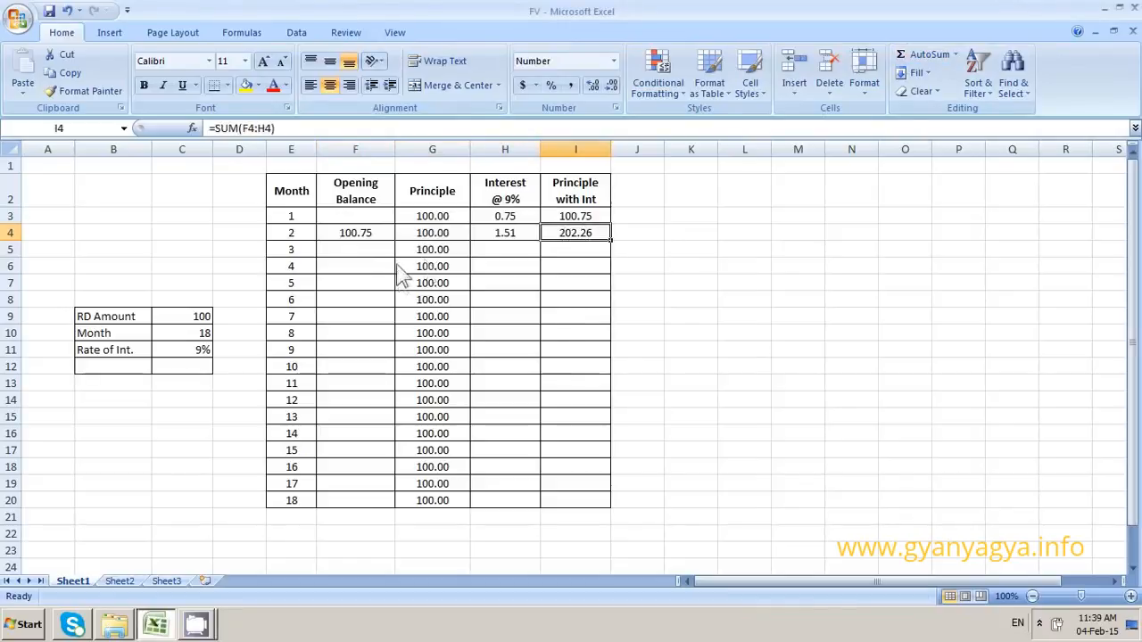
Fill the month 2 opening balance, interest and principle-with-interest formulas down through month 18
left_click(382, 233)
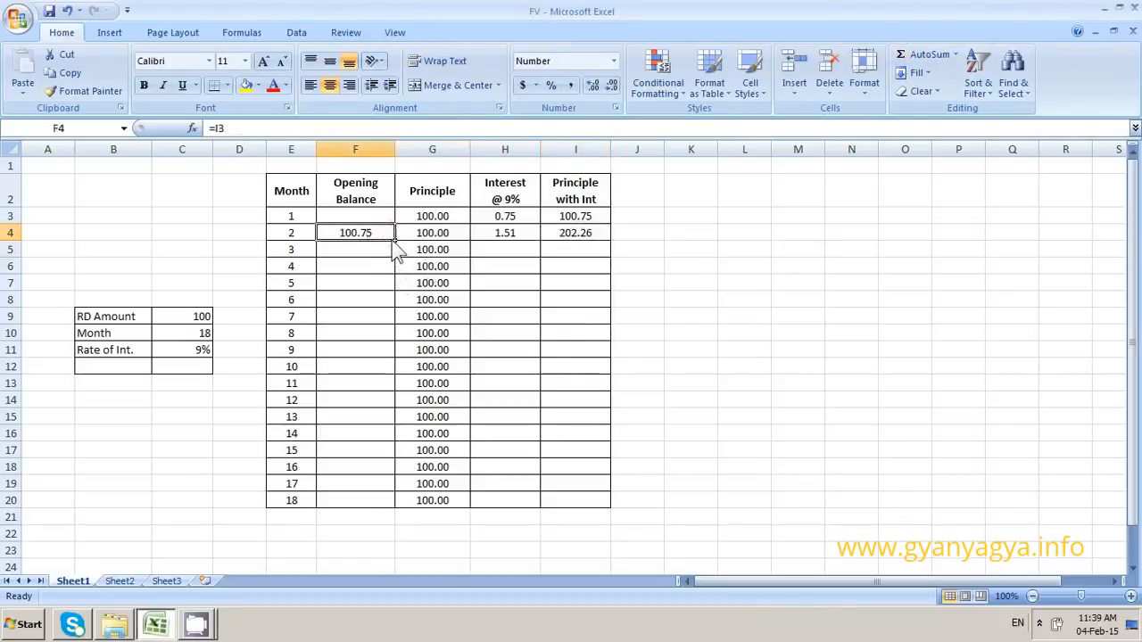
left_click_drag(394, 240, 377, 505)
left_click(505, 233)
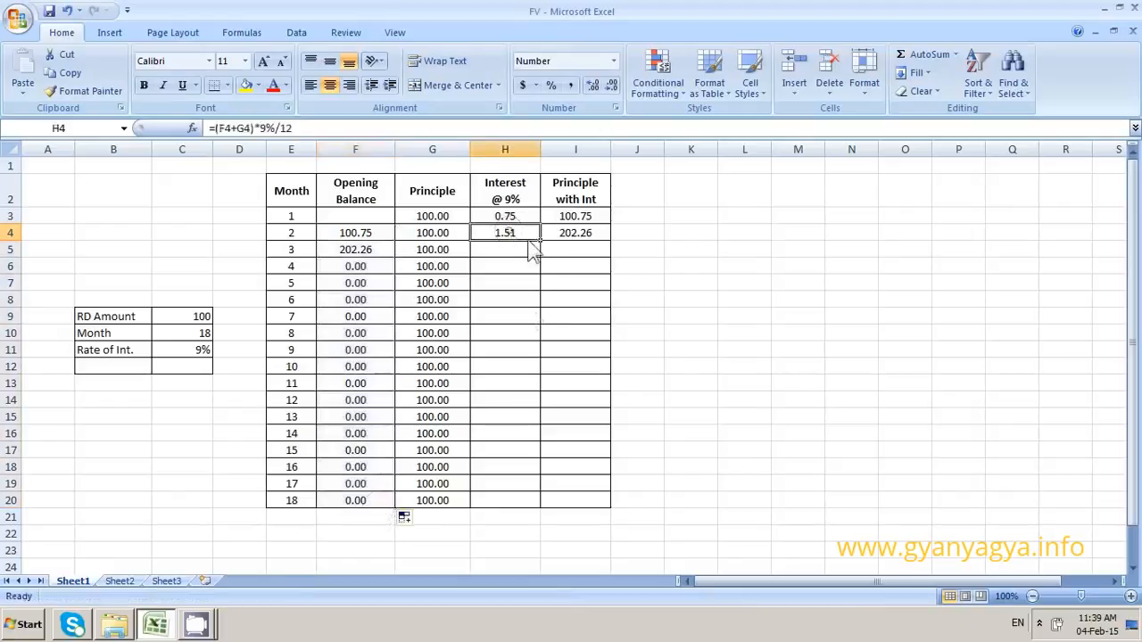
left_click_drag(539, 240, 508, 501)
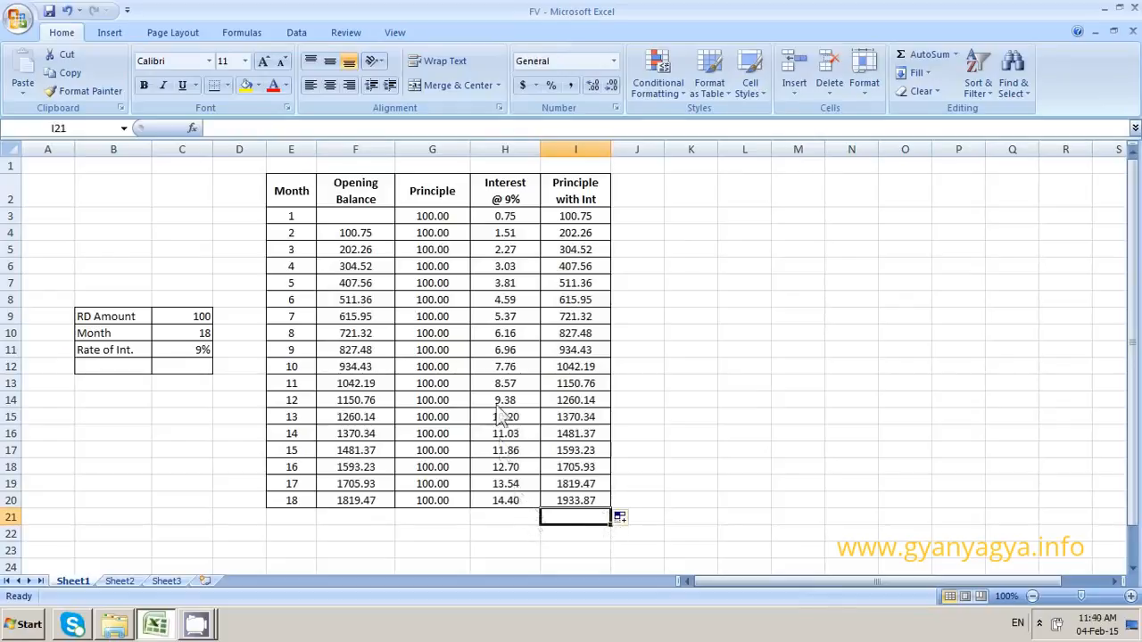
Calculate the recurring deposit's future value in C12 with the formula =FV(C11/12,C10,C9,,0)
left_click(202, 369)
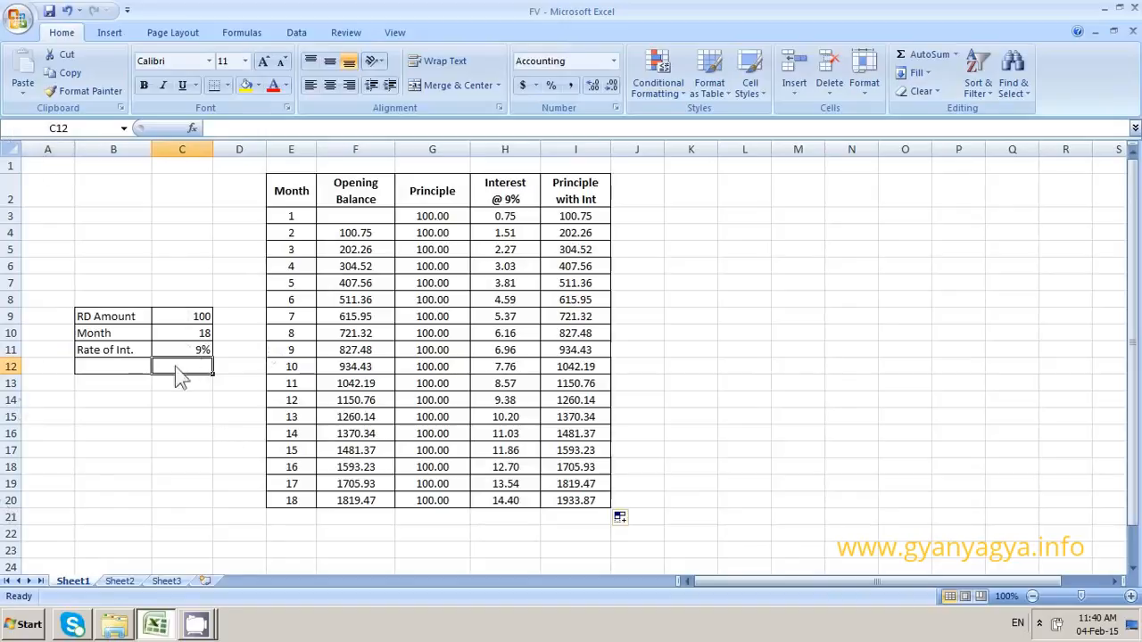
type("=f")
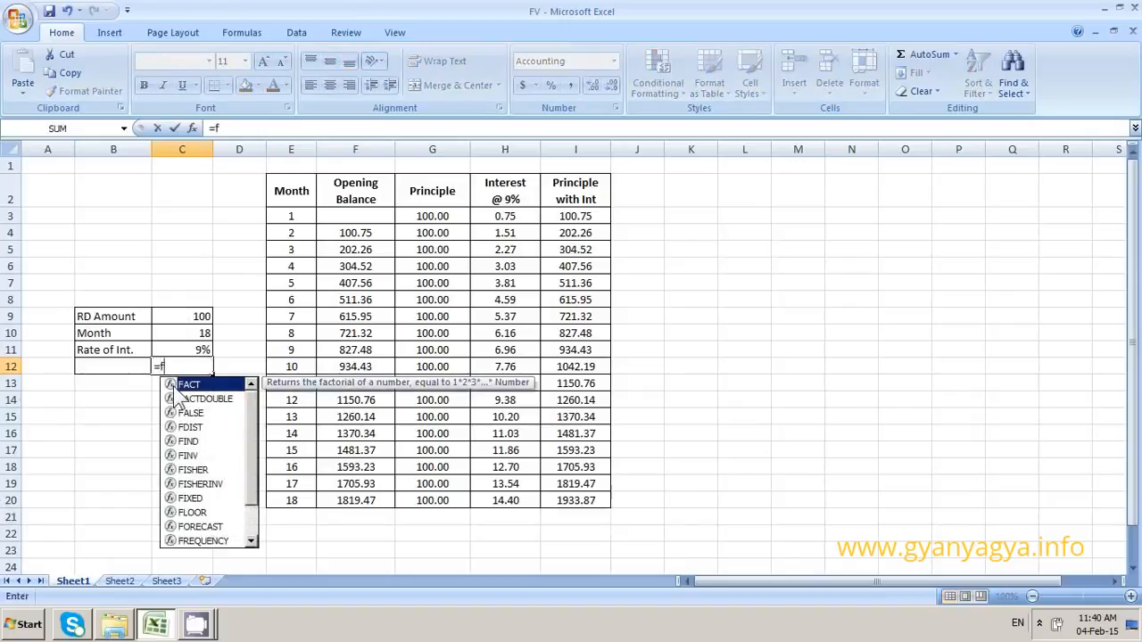
type("v")
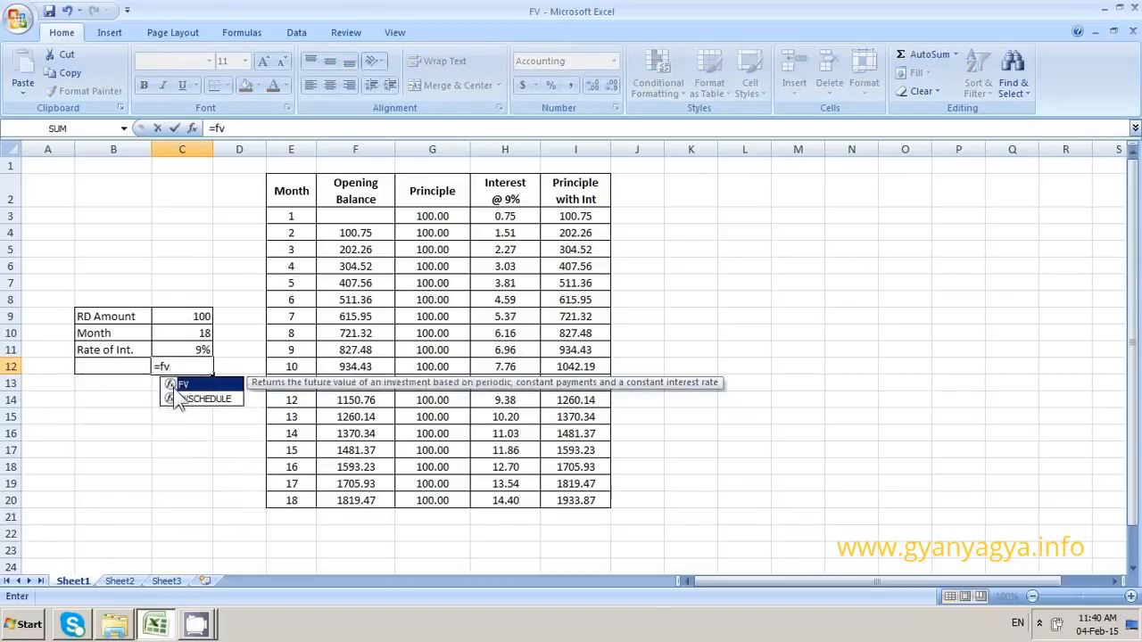
type("(")
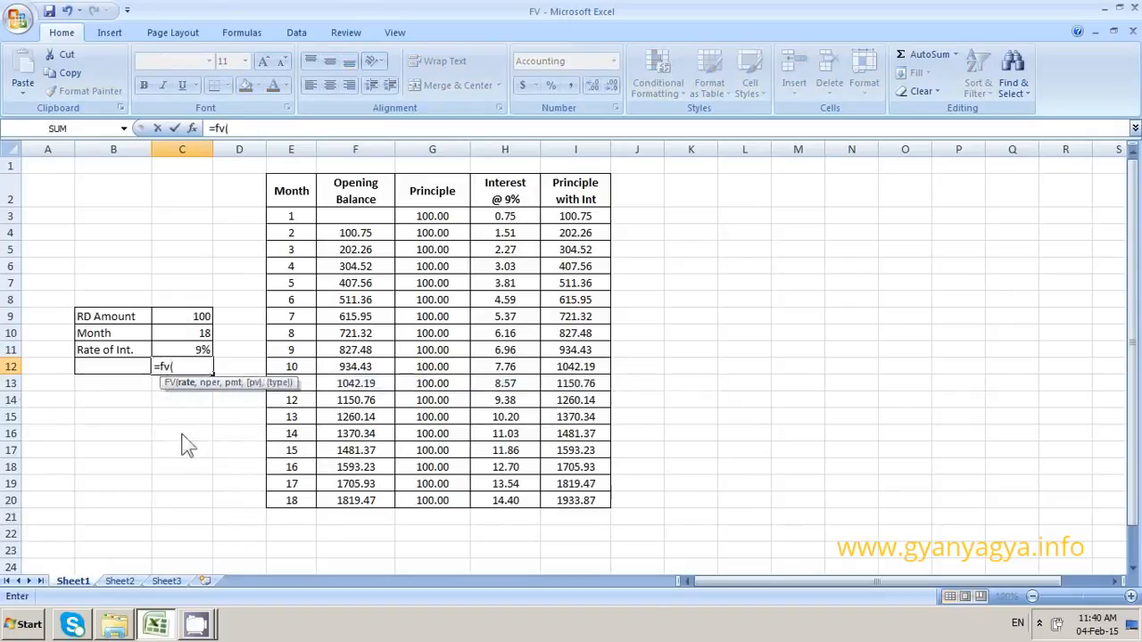
left_click(201, 356)
type("/12")
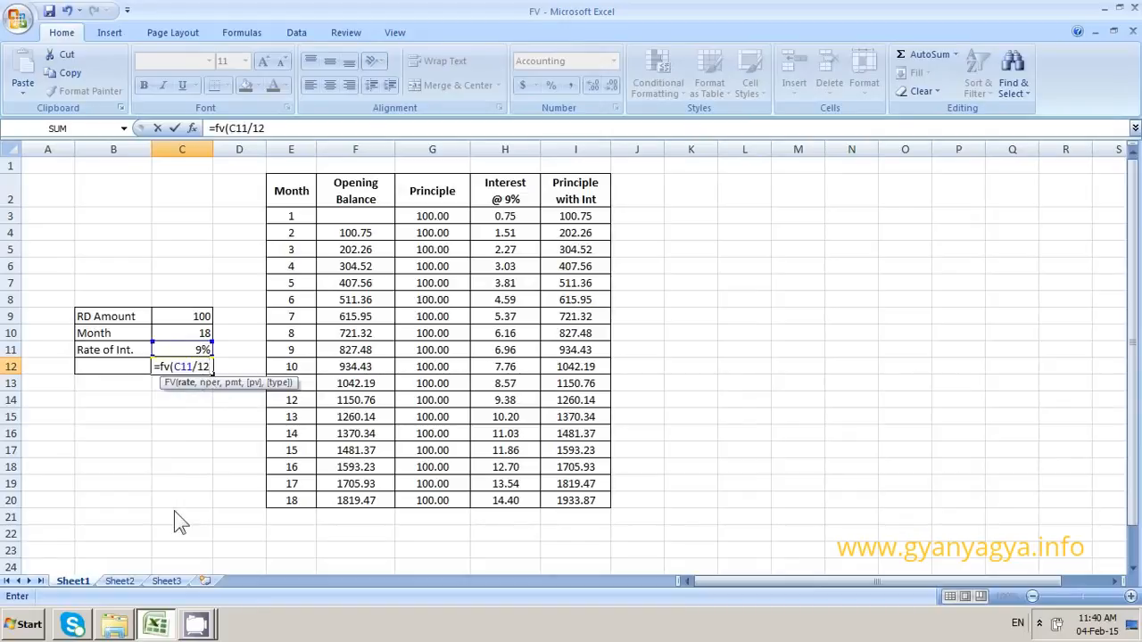
type(",")
left_click(191, 333)
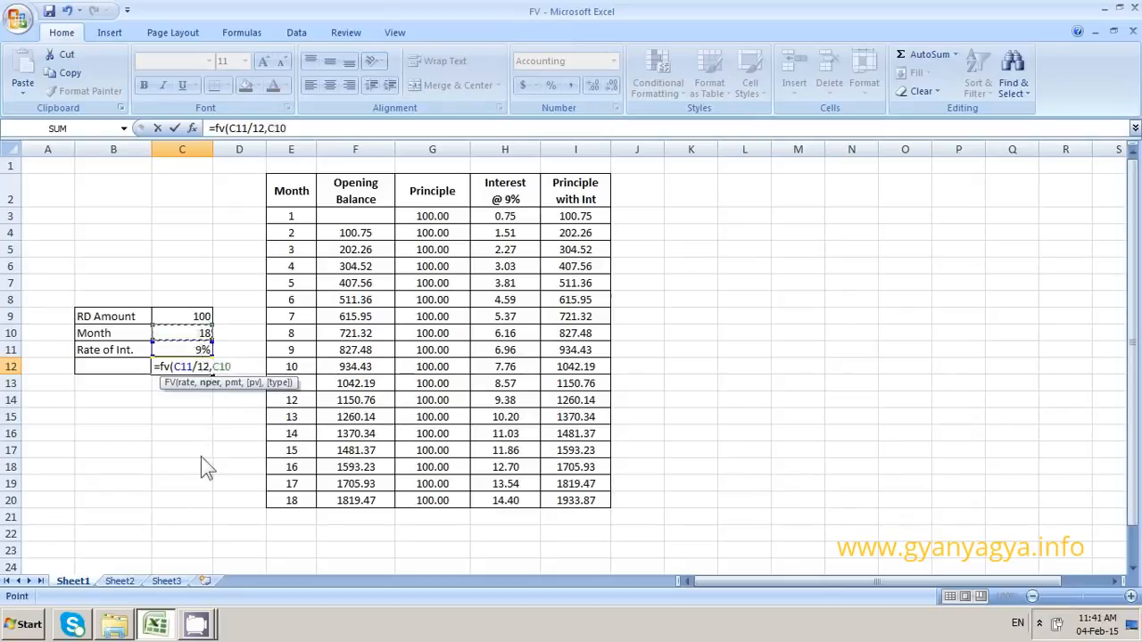
type(",")
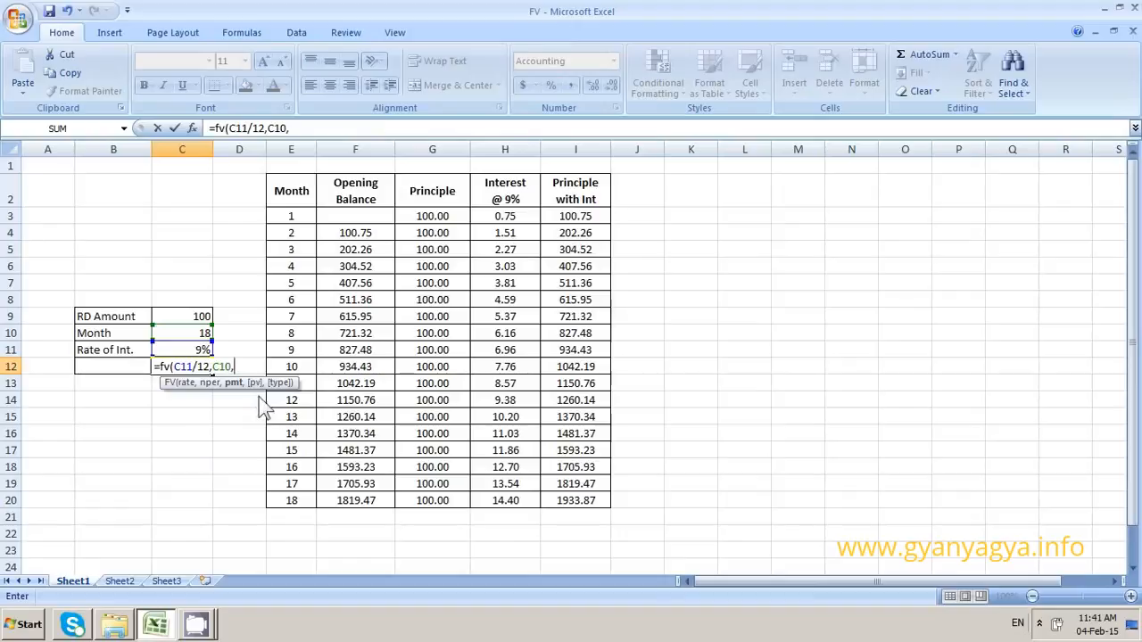
left_click(197, 318)
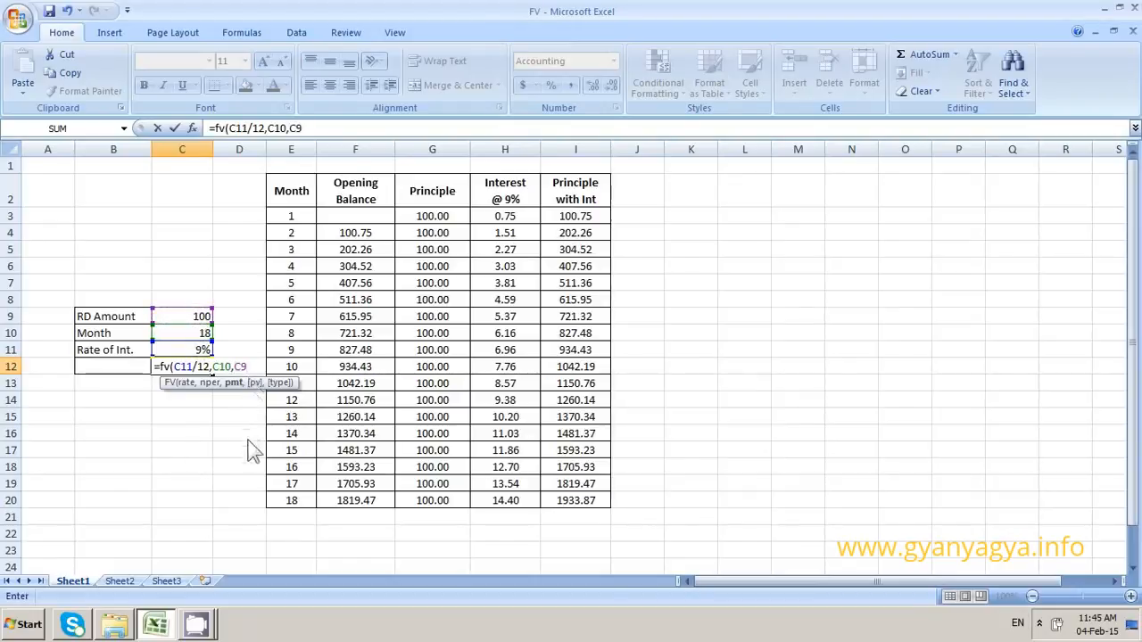
type(",,")
type("0")
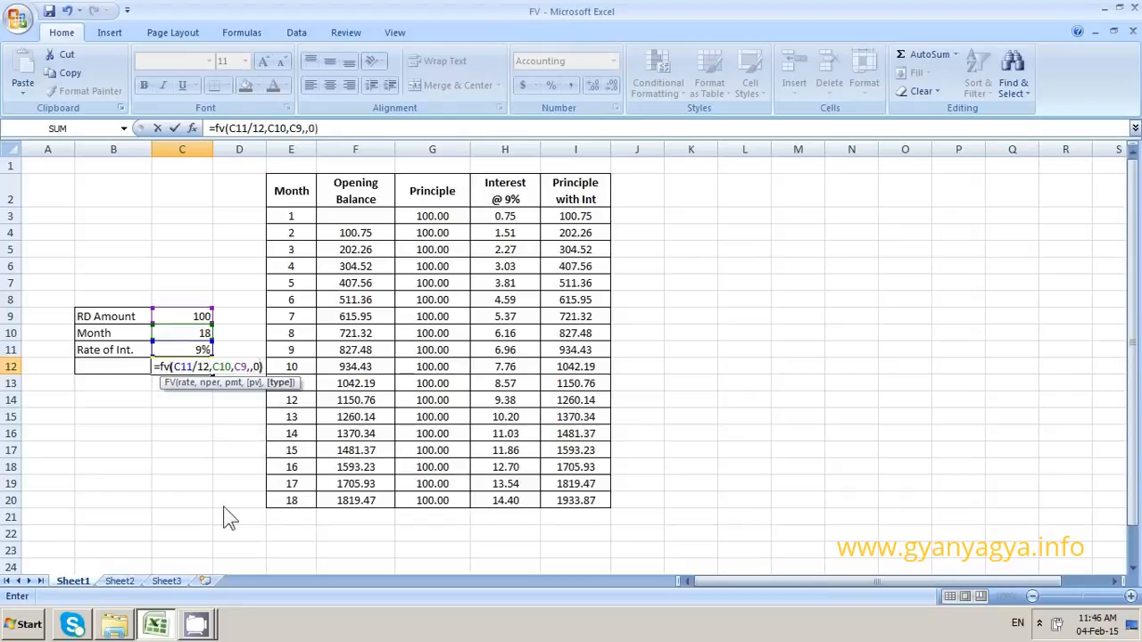
type(")")
key("Return")
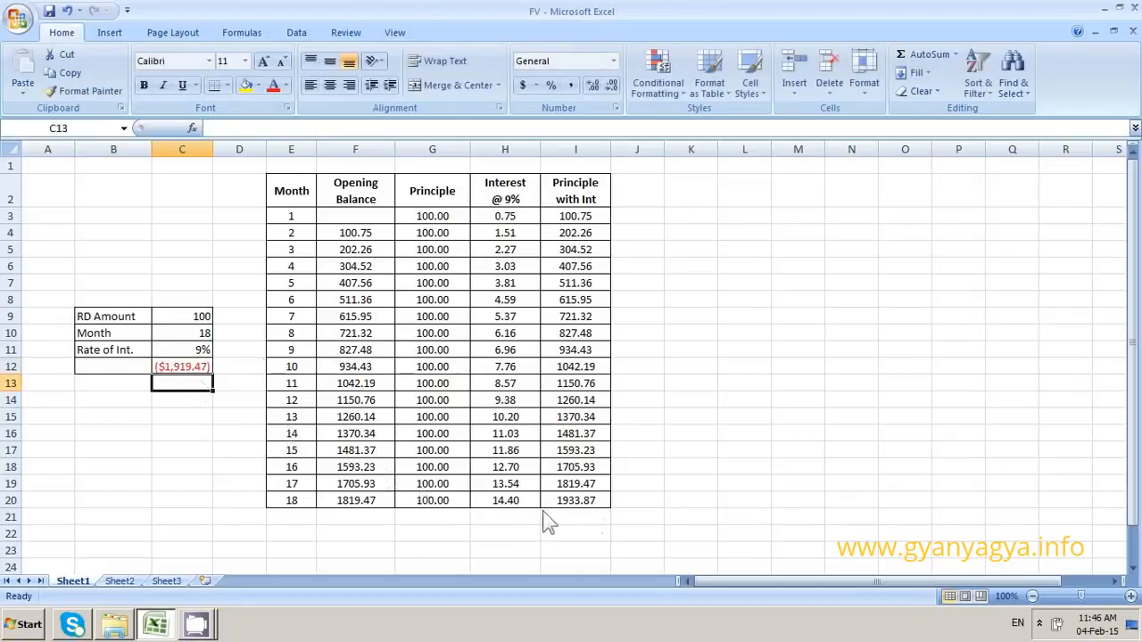
Change the type argument of the FV formula in C12 to 1 and format the cell in Comma Style
double_click(188, 366)
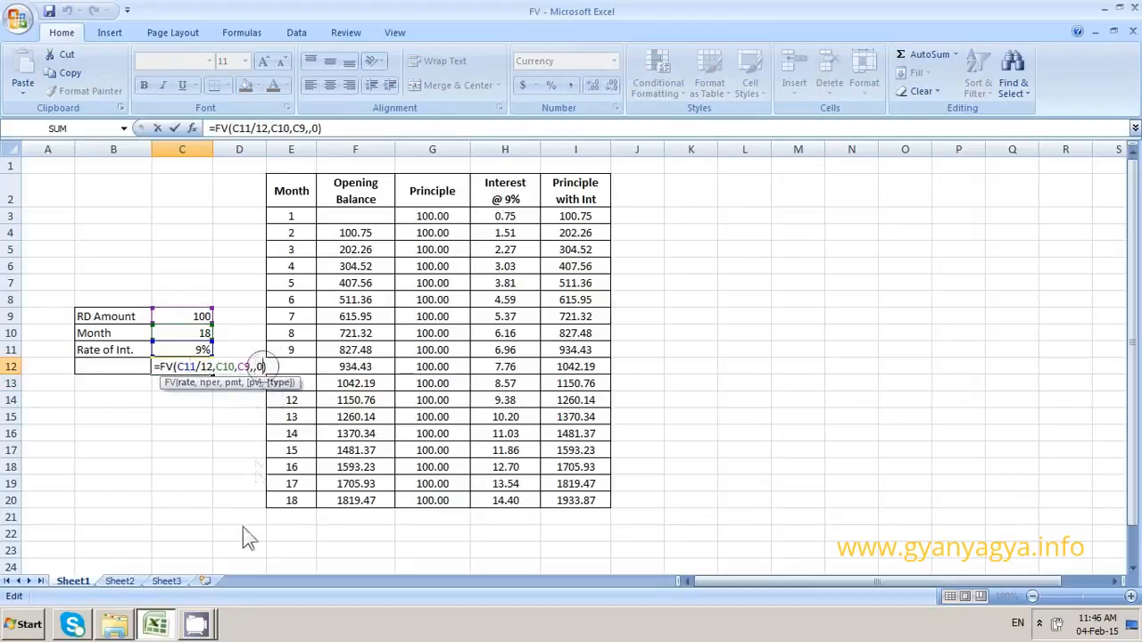
key("BackSpace")
type("1")
key("Return")
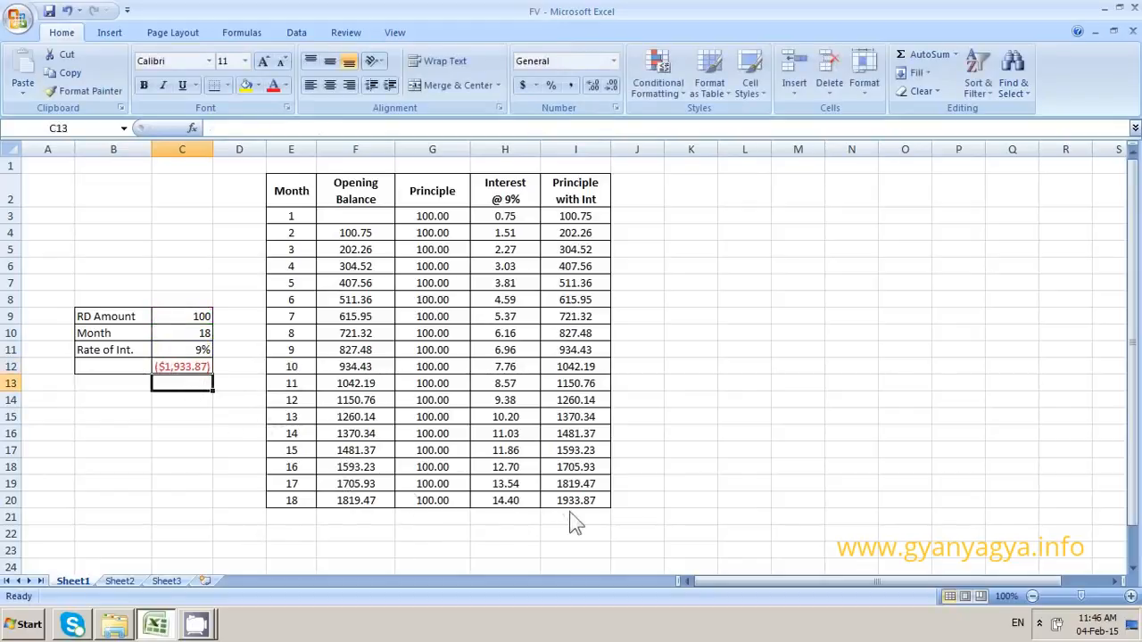
left_click(169, 367)
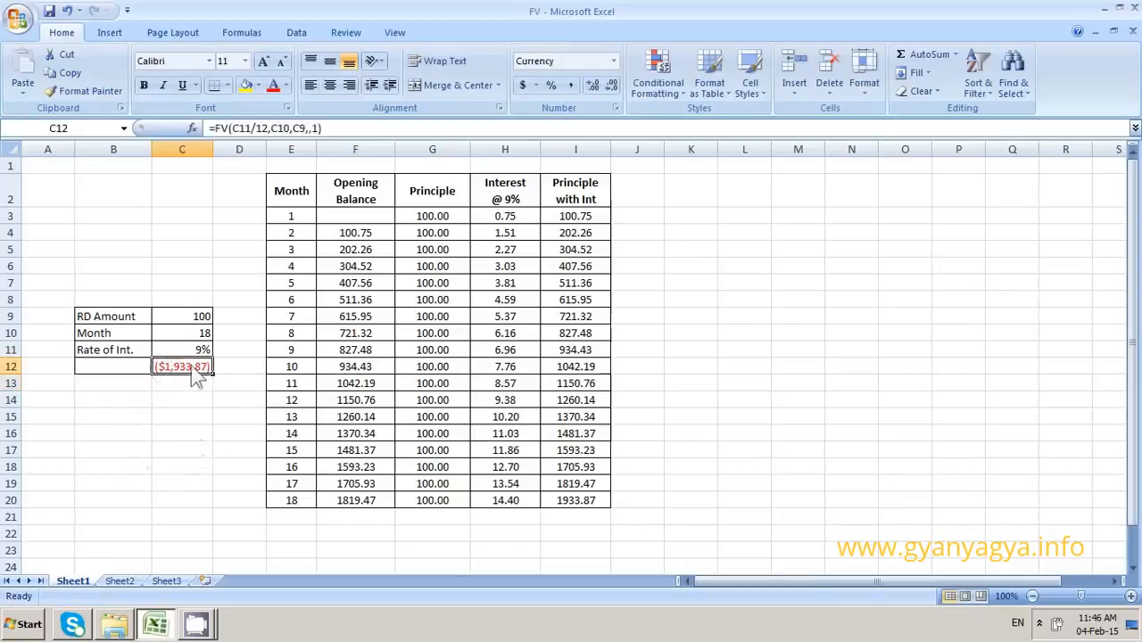
left_click(571, 87)
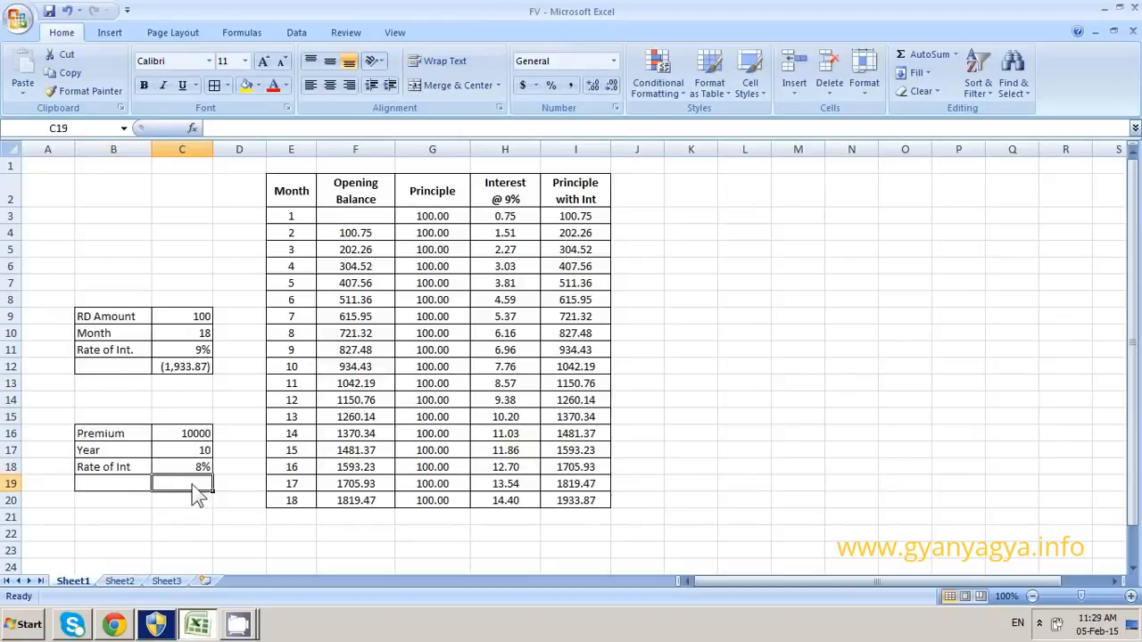
Calculate the yearly premium's future value in C19 with =FV(C18,C17,C16,,1) and format the cell in Comma Style
type("=")
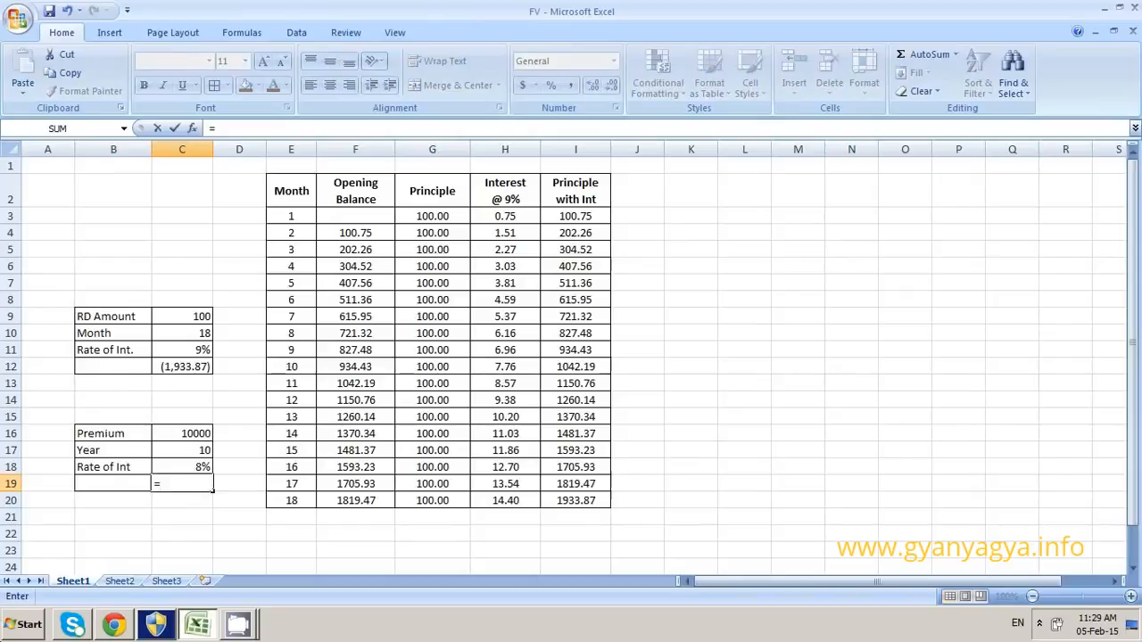
type("fv")
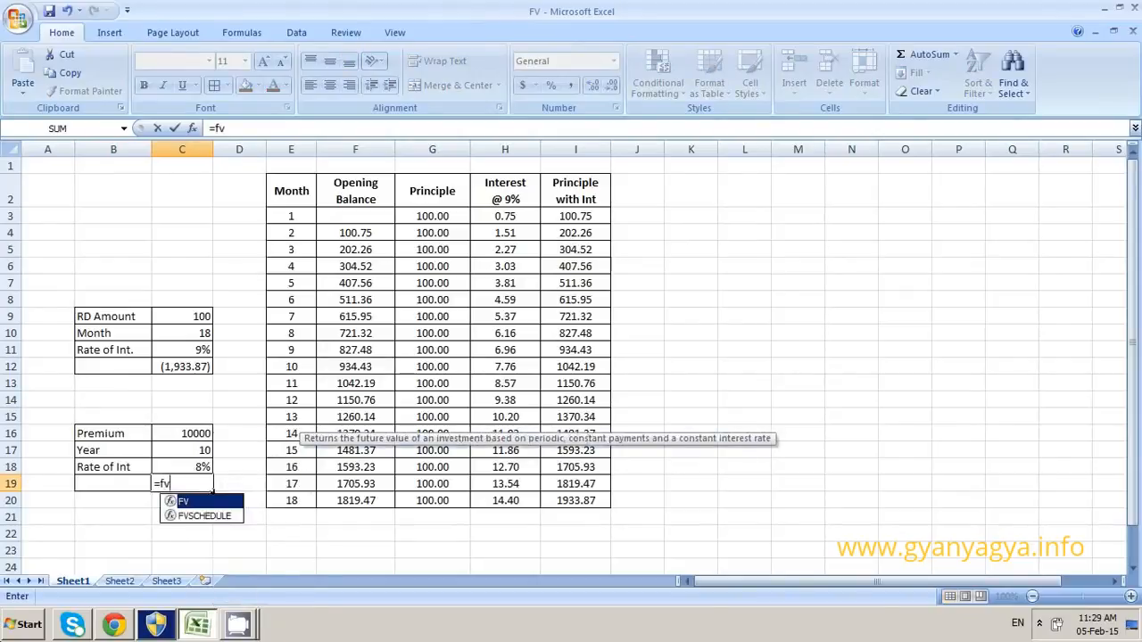
type("(")
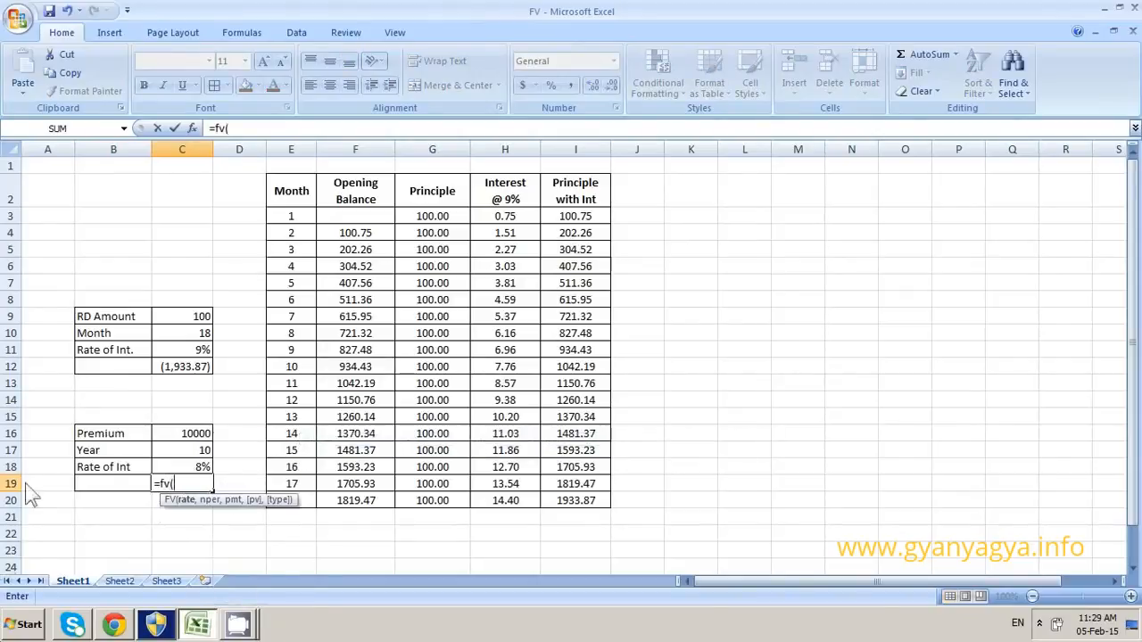
left_click(199, 467)
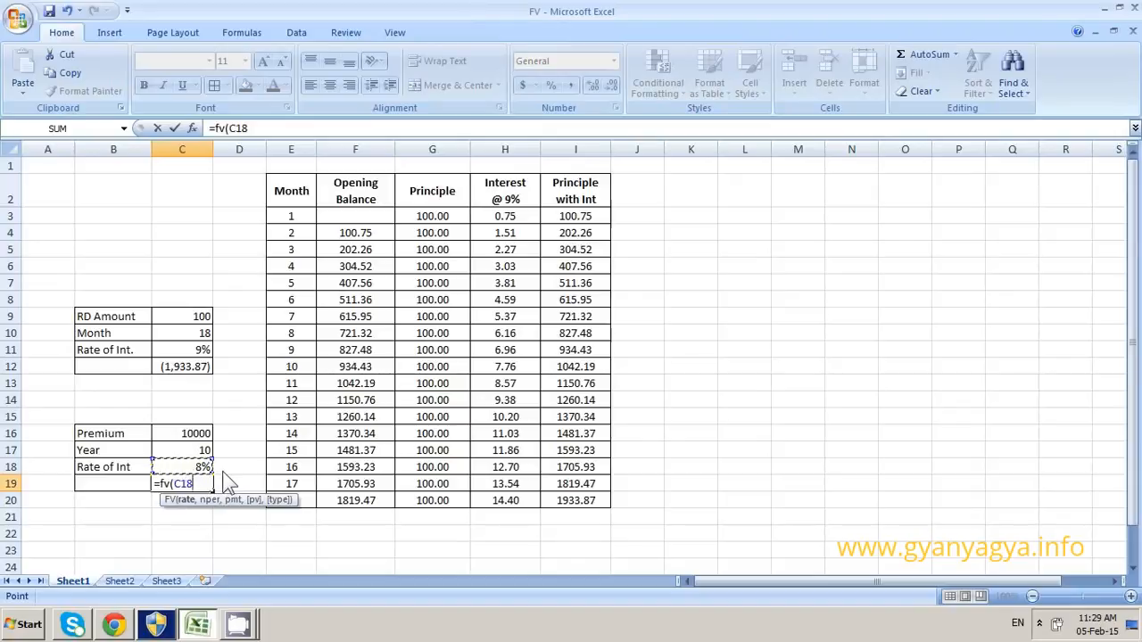
type(",")
left_click(200, 452)
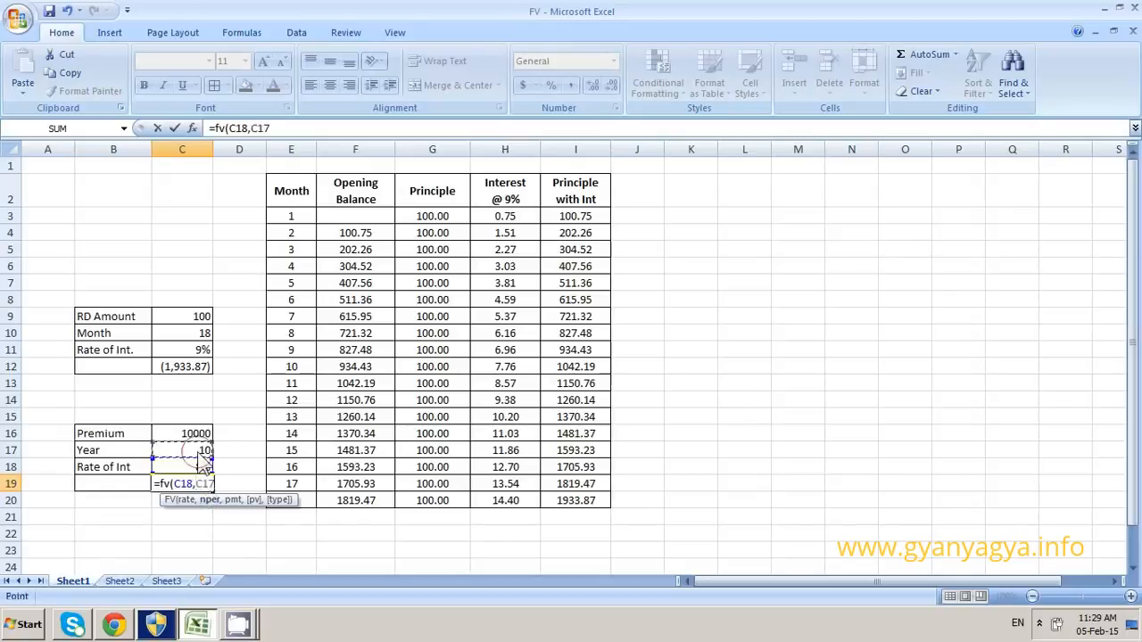
type(",")
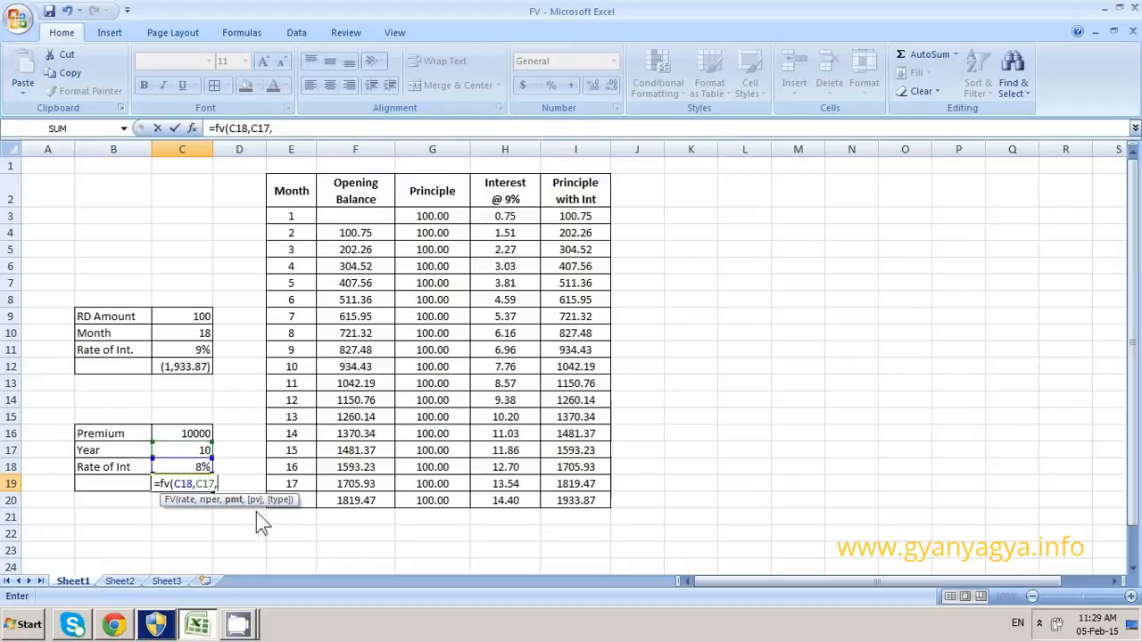
left_click(185, 435)
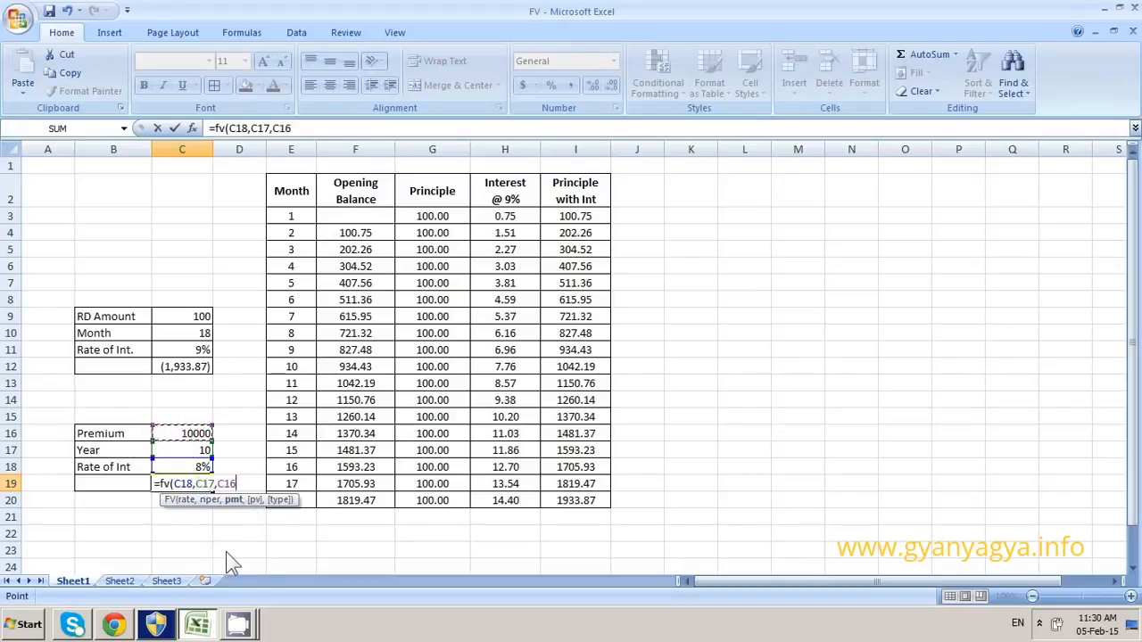
type(",,")
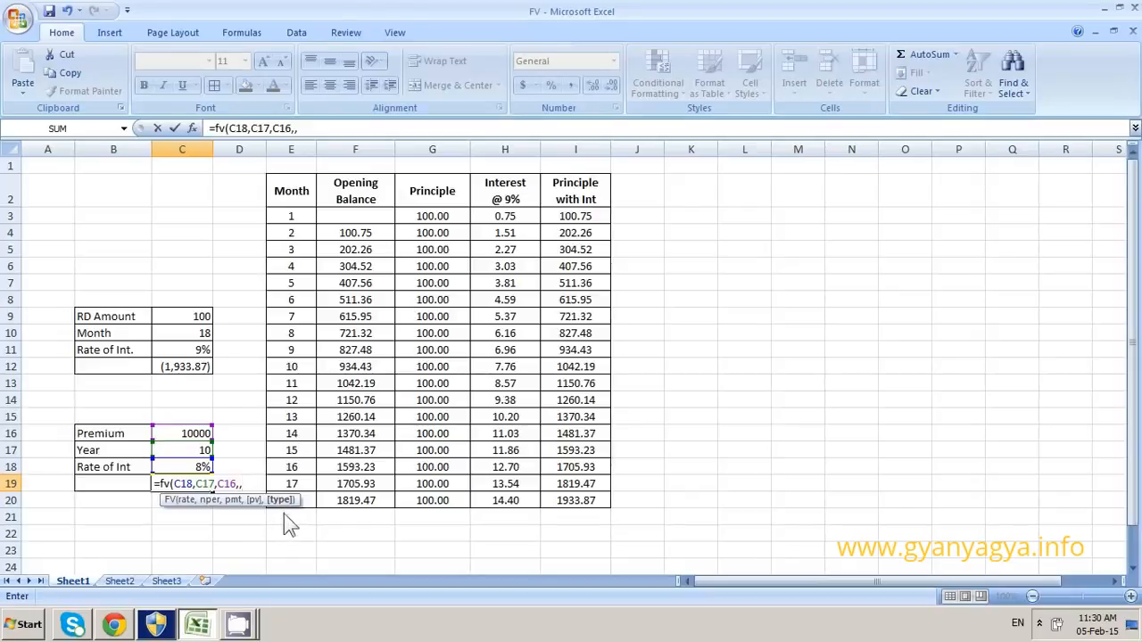
type("1)")
key("ctrl+Return")
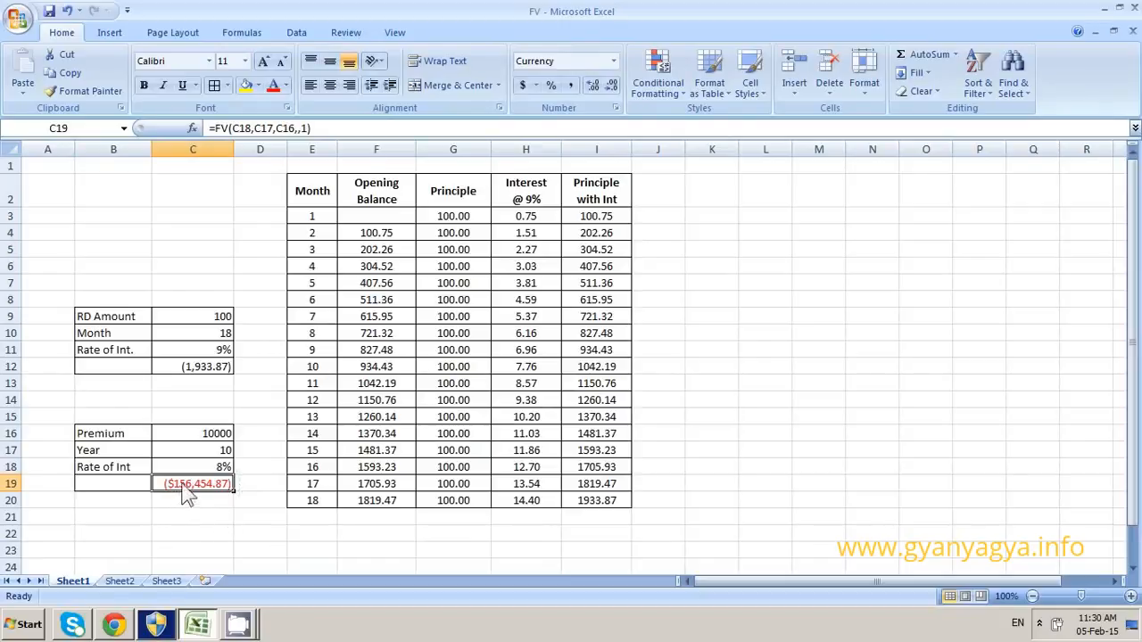
left_click(572, 87)
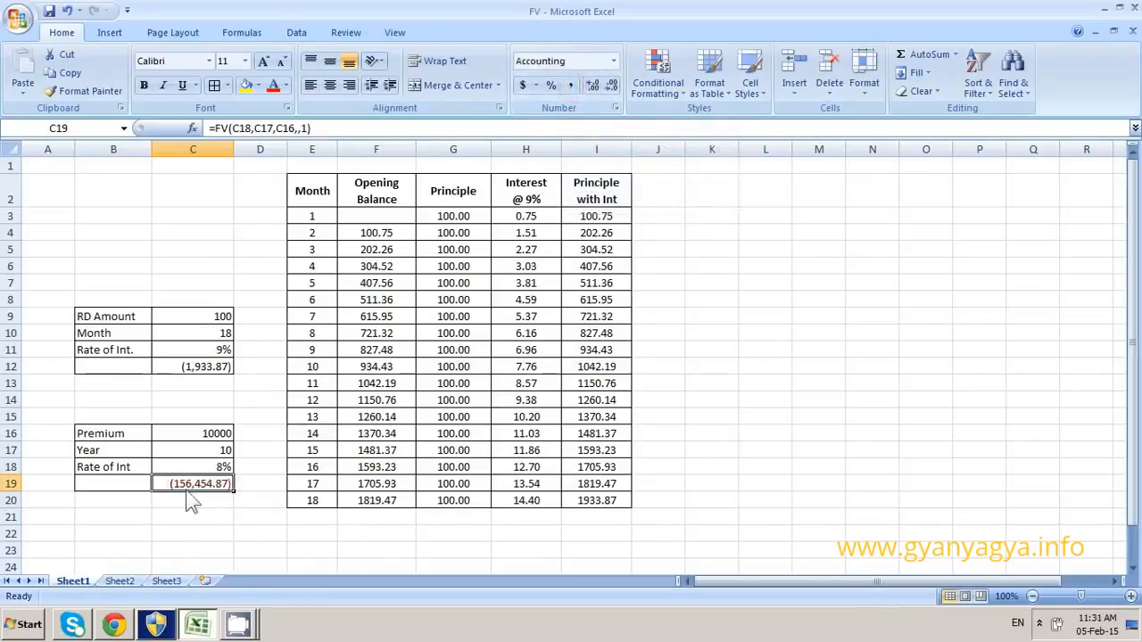